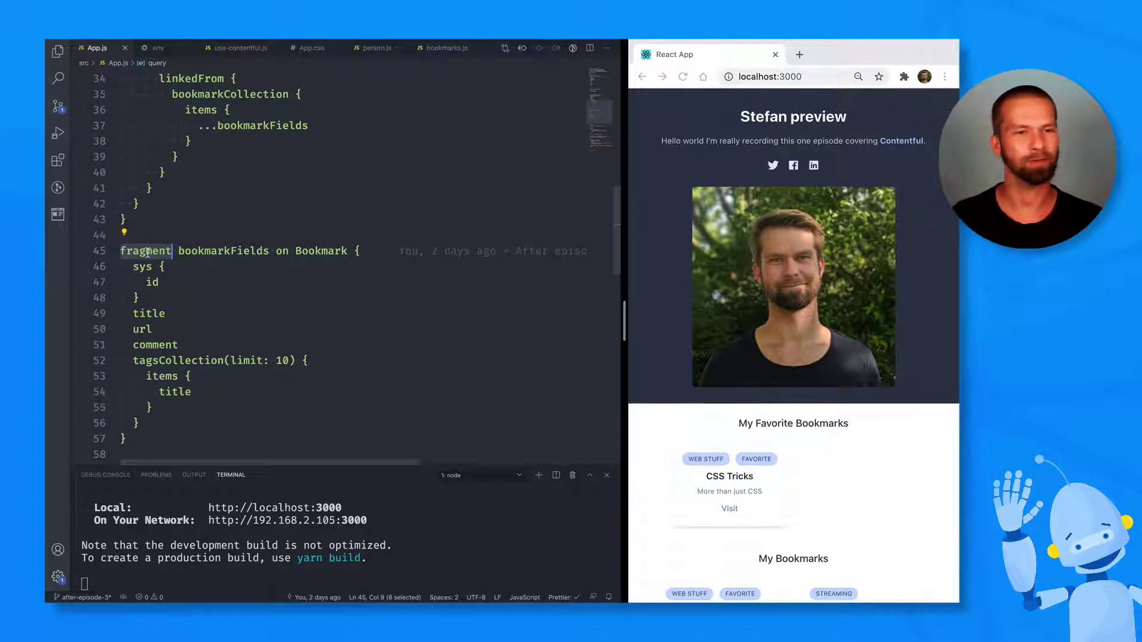
pyautogui.scroll(5, 147, 252)
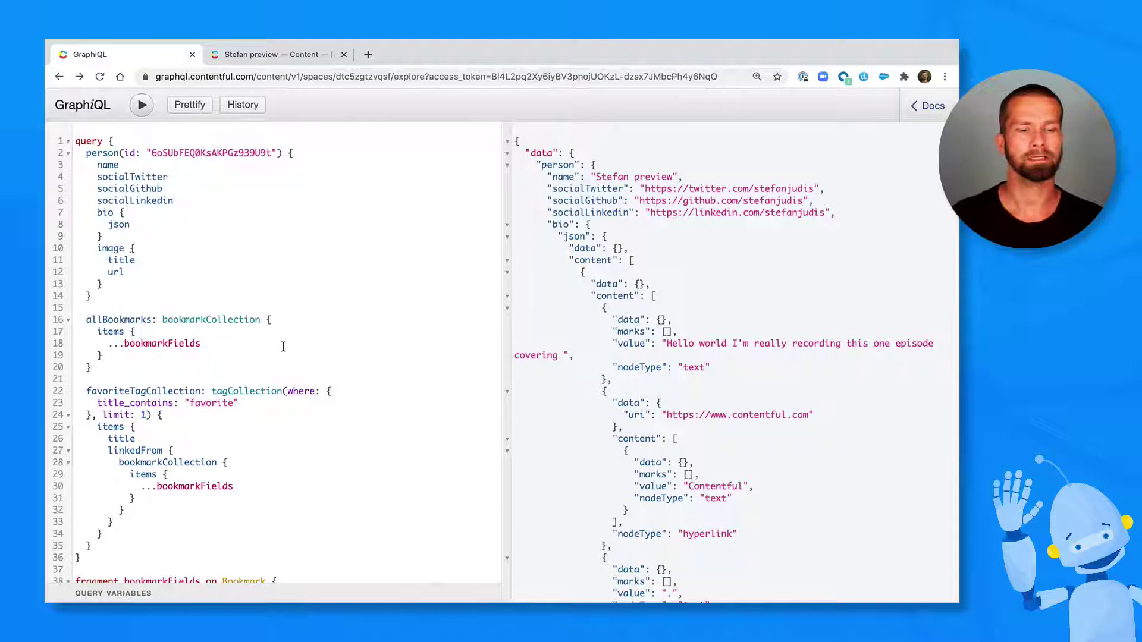
# Enter {"isPreview": true} in the query variables editor
pyautogui.click(122, 593)
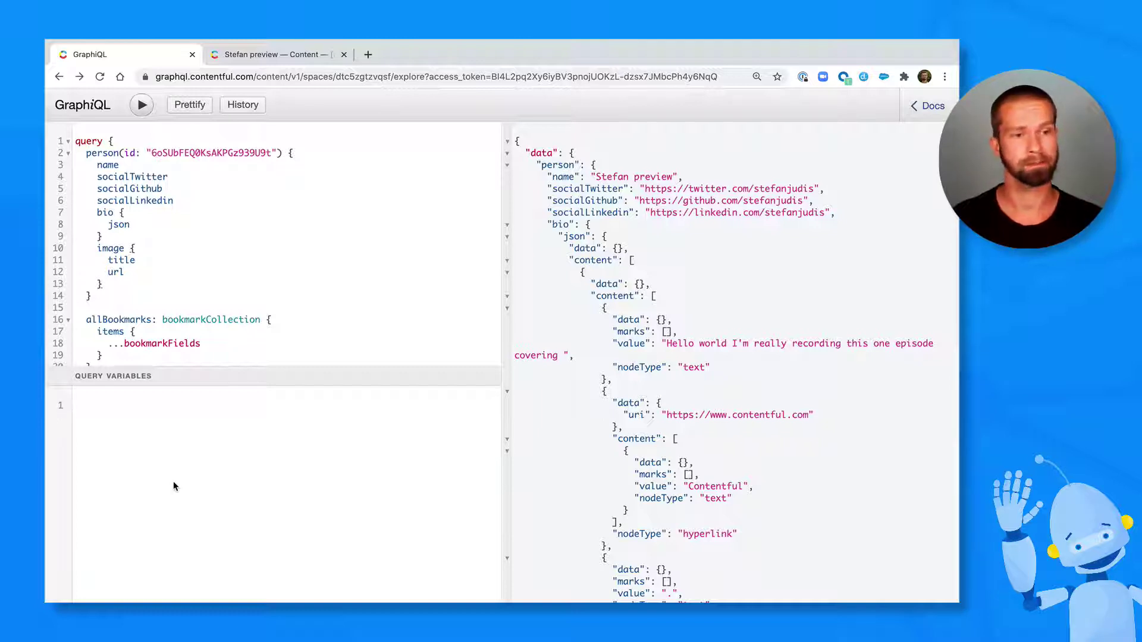
pyautogui.write('{')
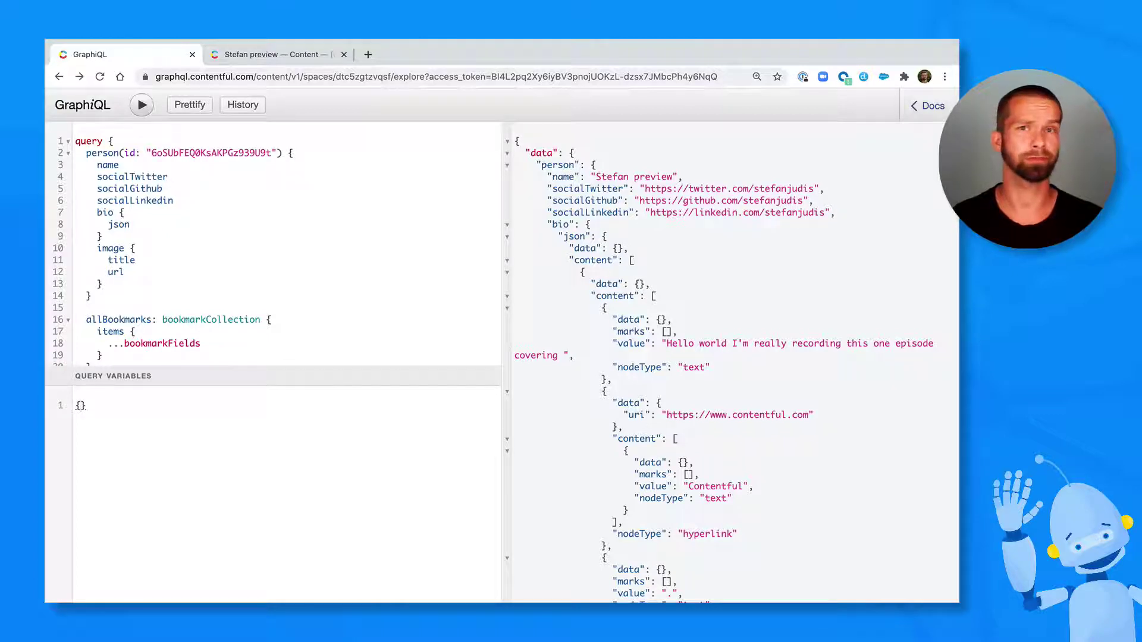
pyautogui.write('"isPreview')
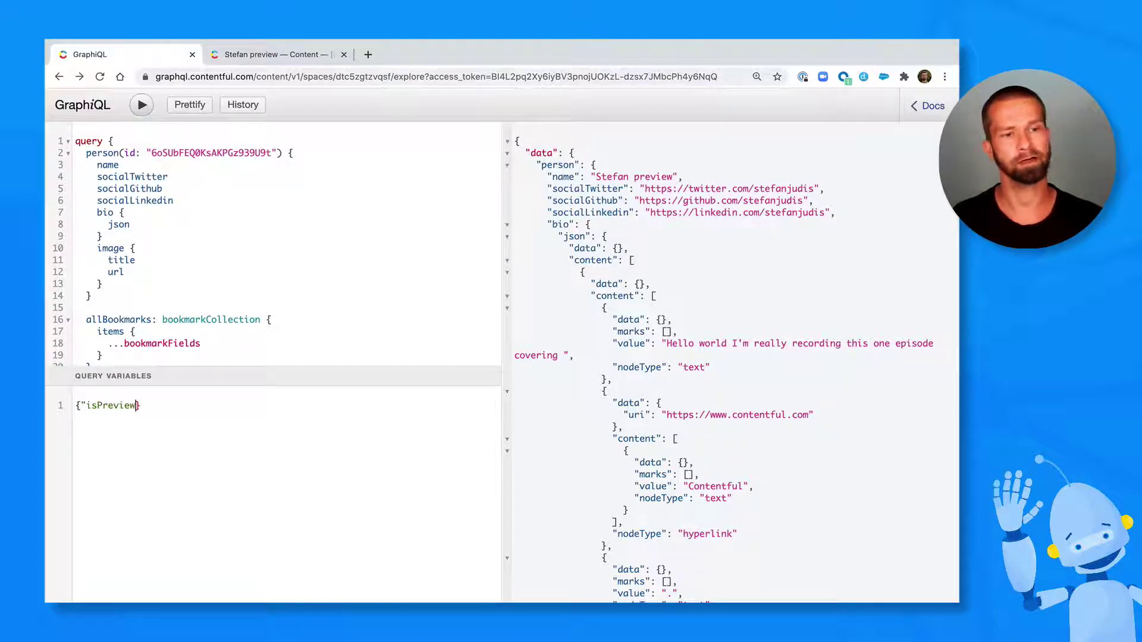
pyautogui.write('": true')
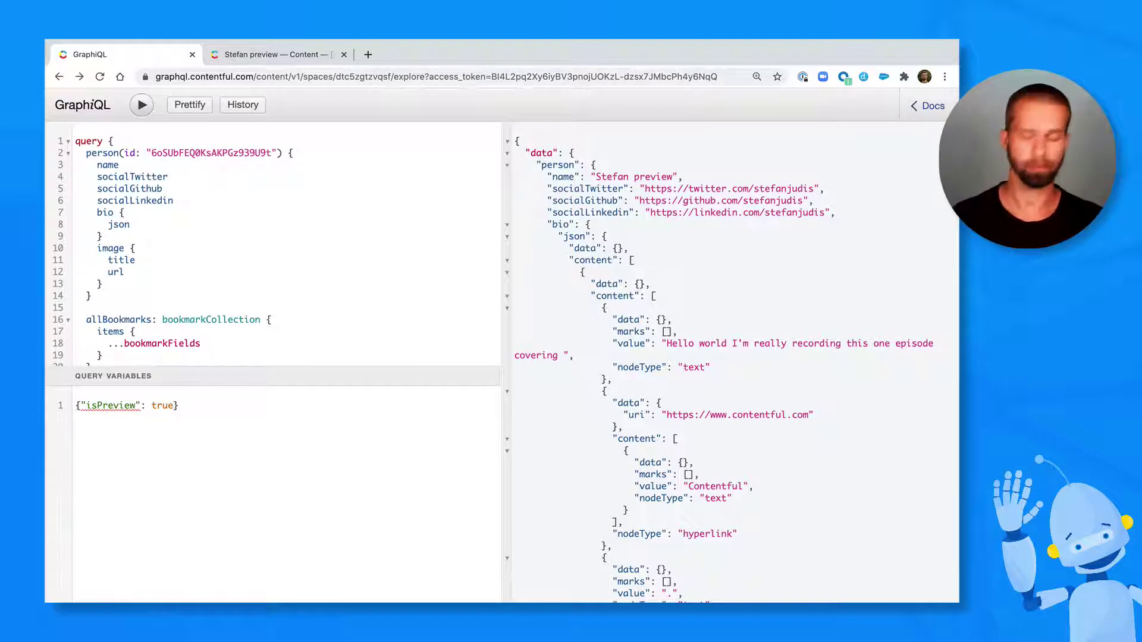
pyautogui.write('()')
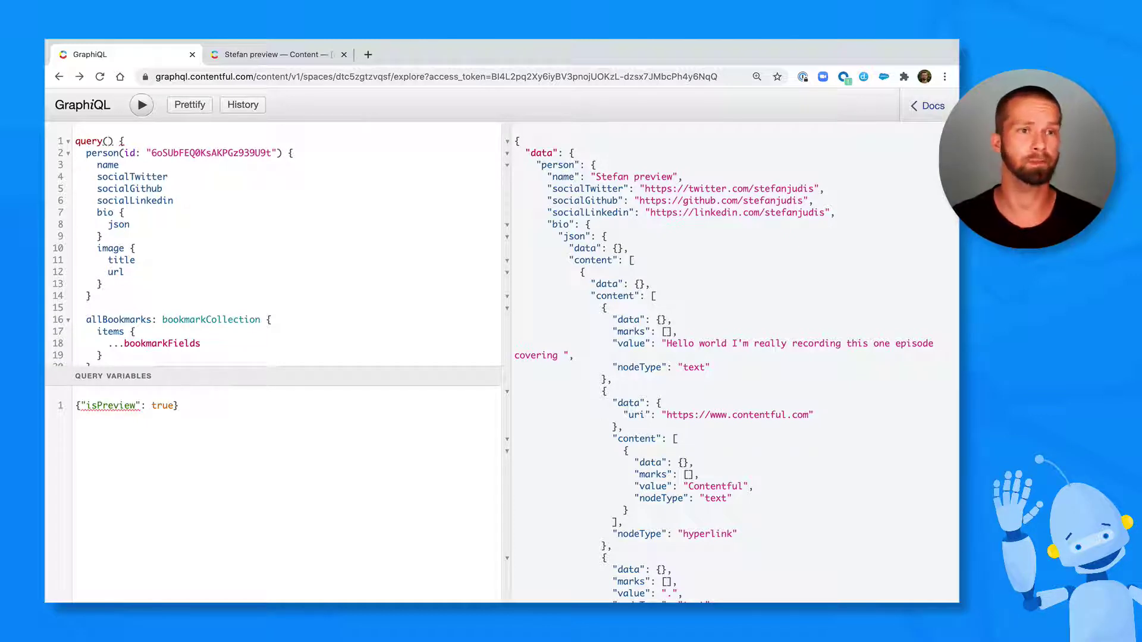
pyautogui.write('$isP')
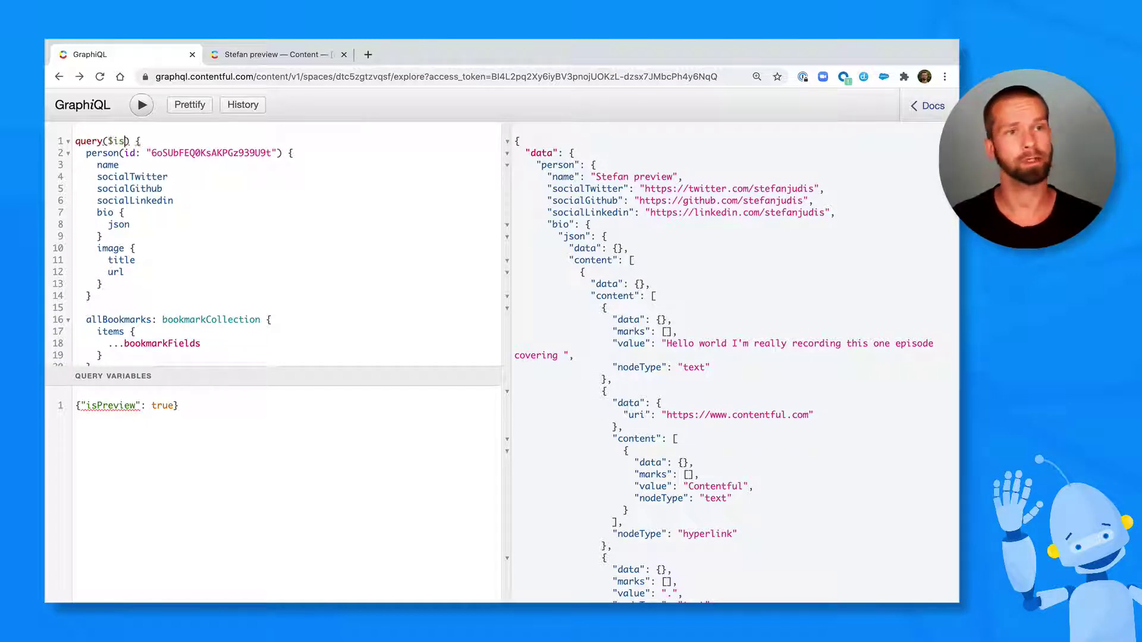
pyautogui.write('review:')
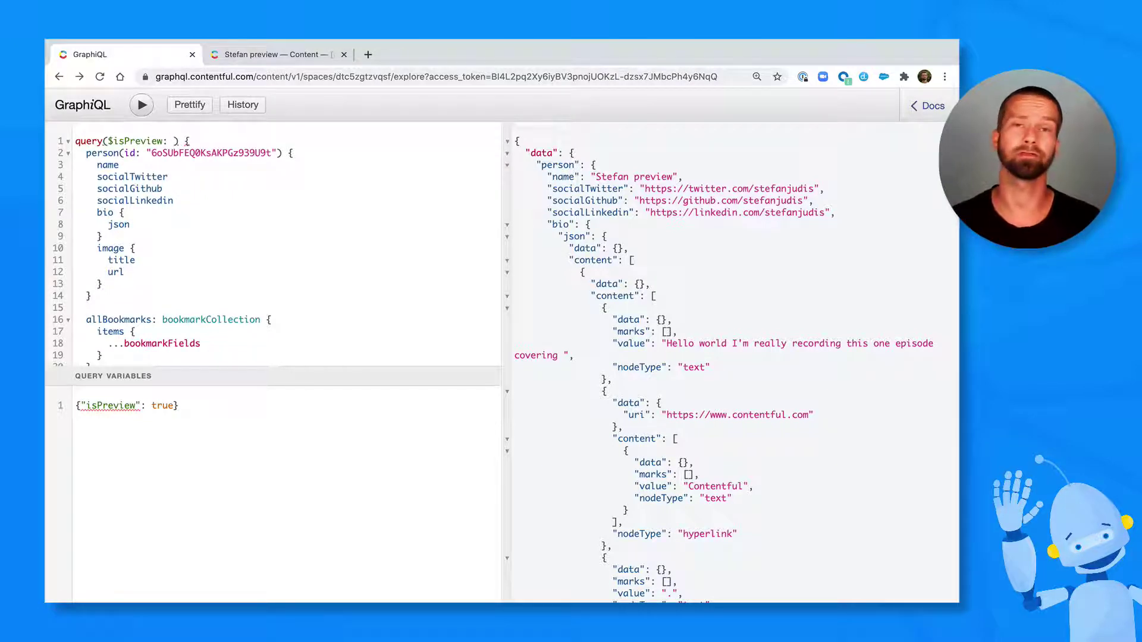
pyautogui.write(' Boo')
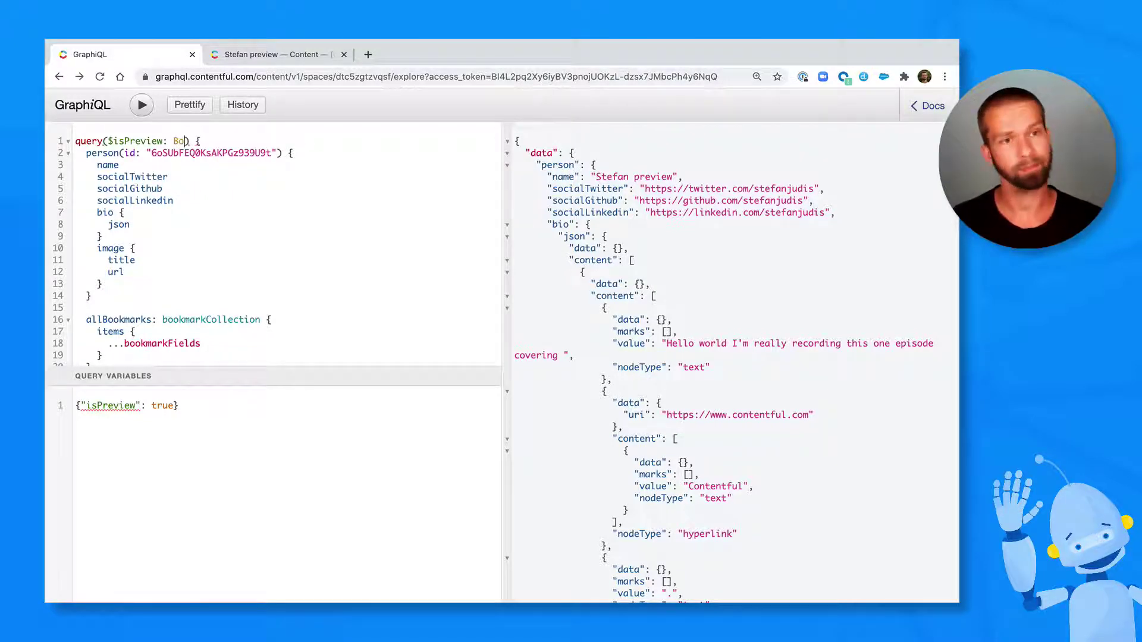
pyautogui.write('lean')
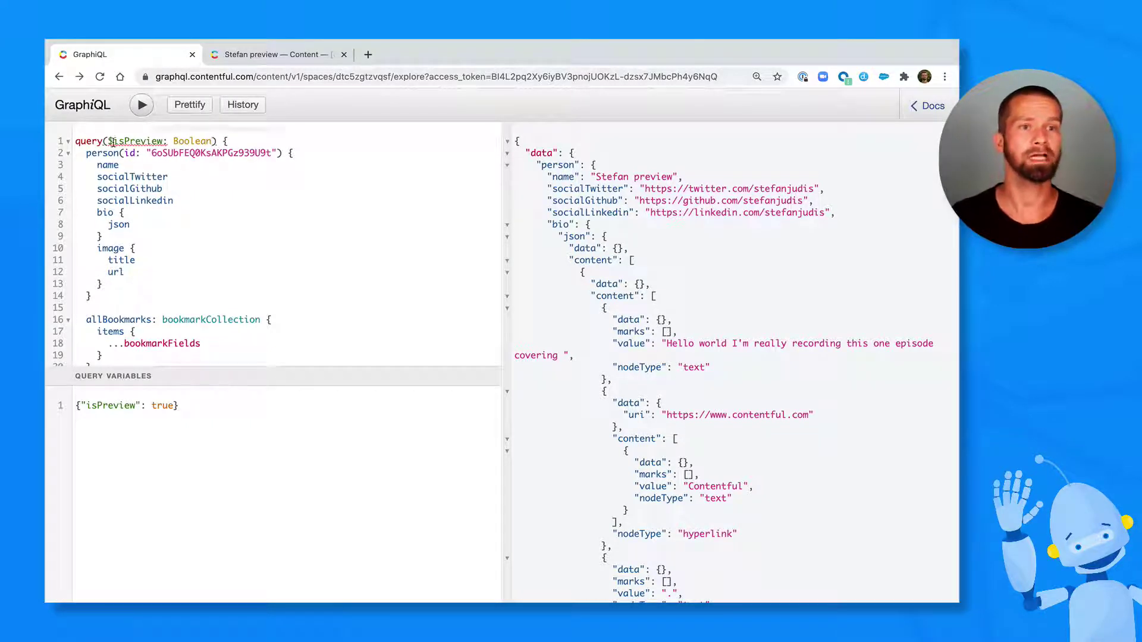
# Check person's preview argument in Docs, then pass preview: $isPreview to person()
pyautogui.click(278, 153)
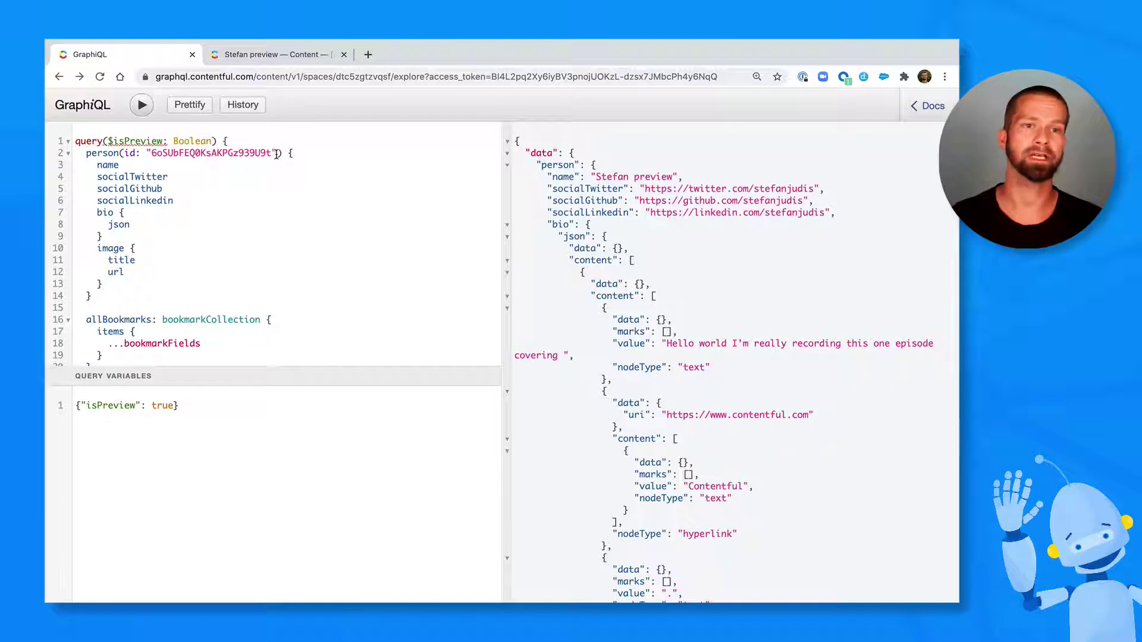
pyautogui.keyDown('super'); pyautogui.click(103, 152); pyautogui.keyUp('super')
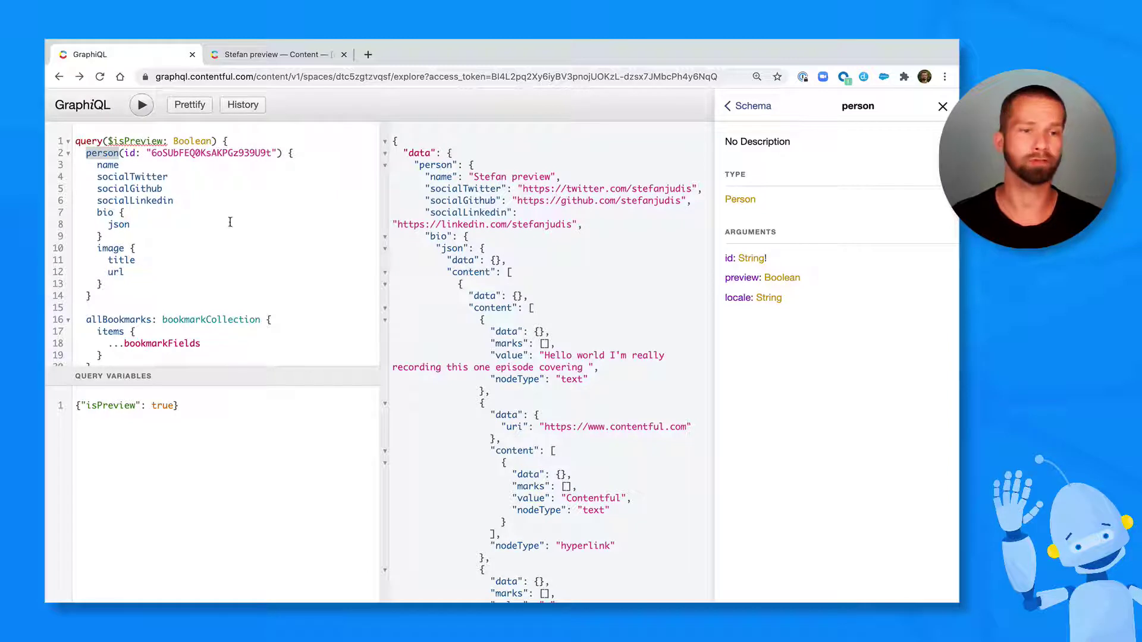
pyautogui.keyDown('super'); pyautogui.click(192, 321); pyautogui.keyUp('super')
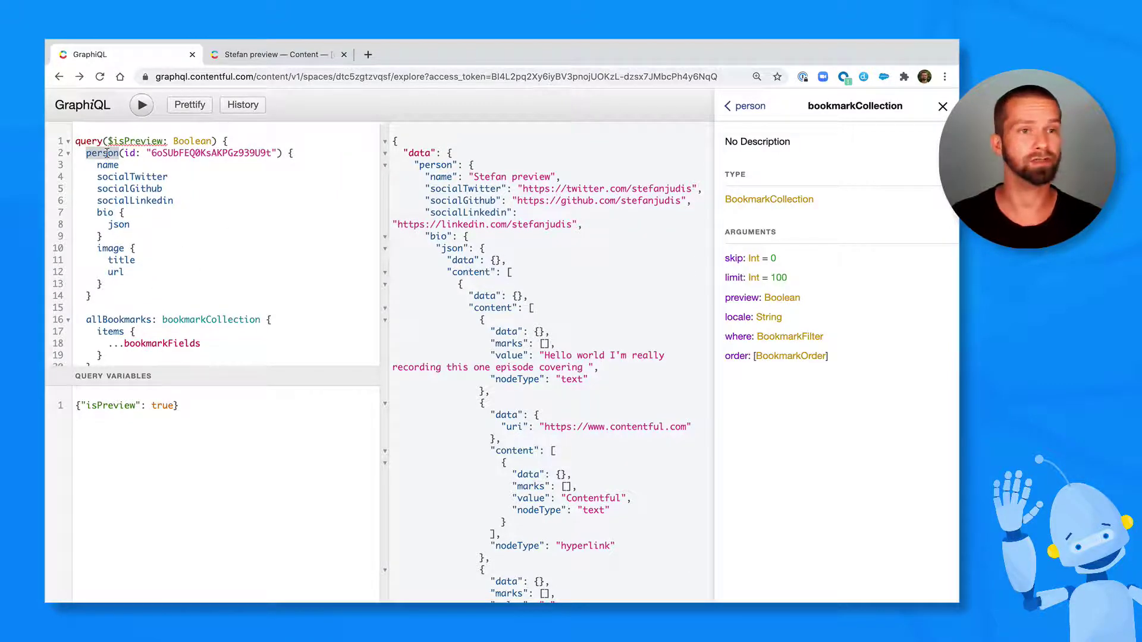
pyautogui.click(278, 154)
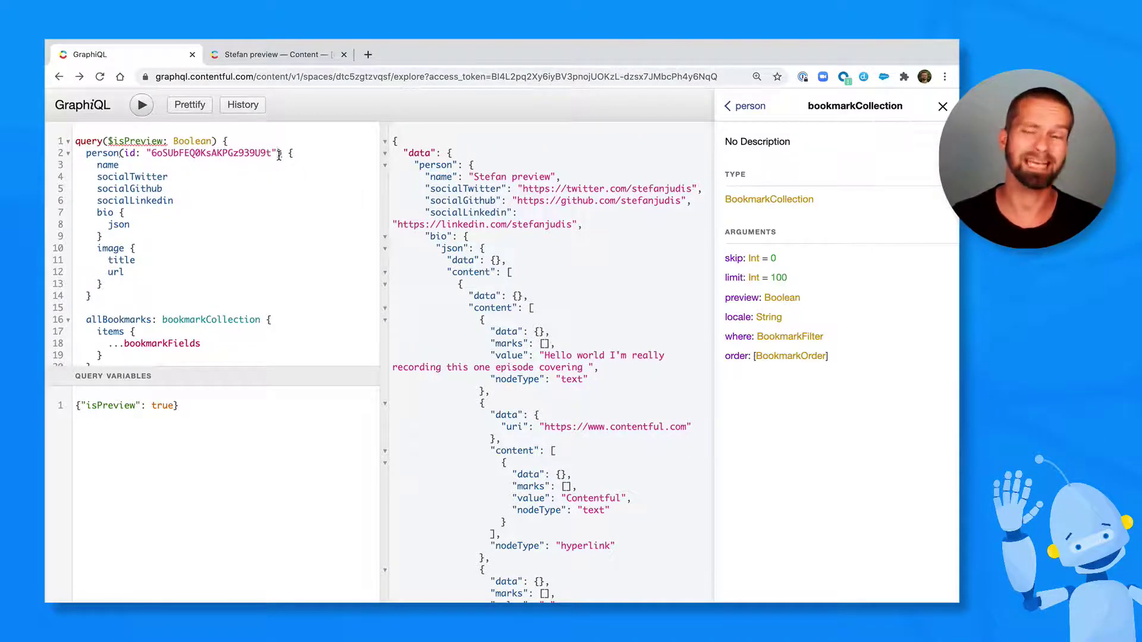
pyautogui.click(942, 106)
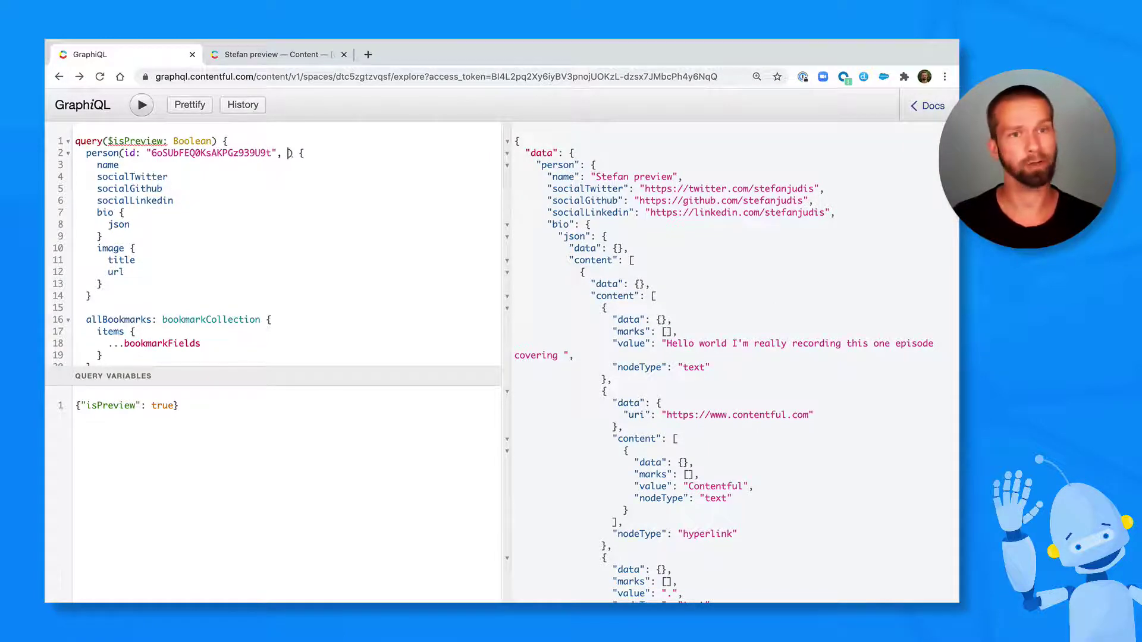
pyautogui.write(', preview: ')
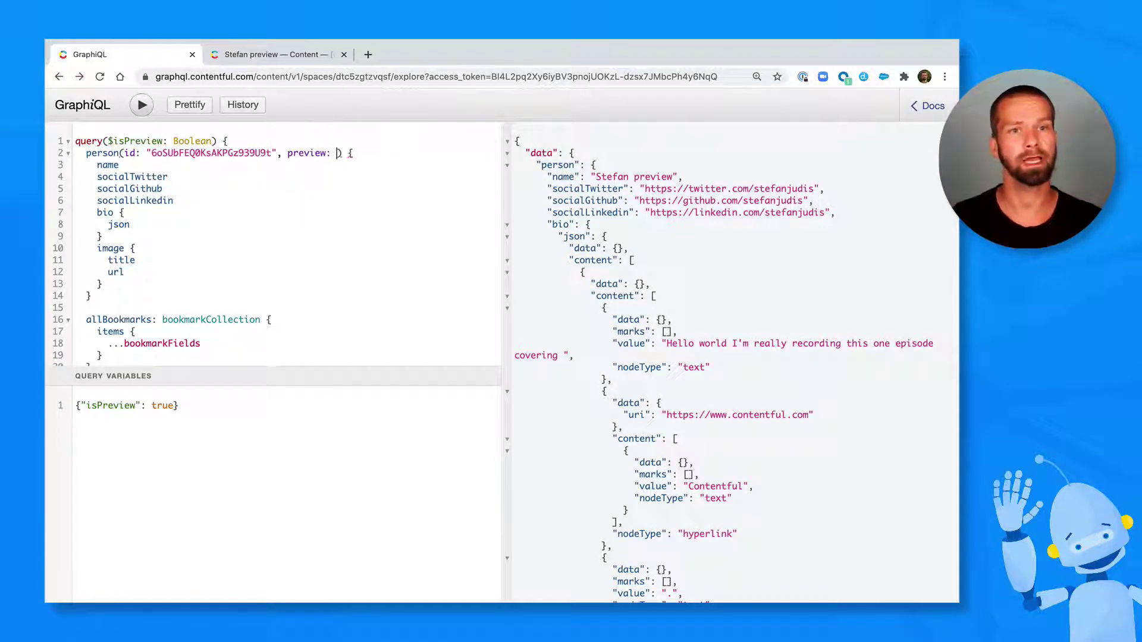
pyautogui.write('$isPreview')
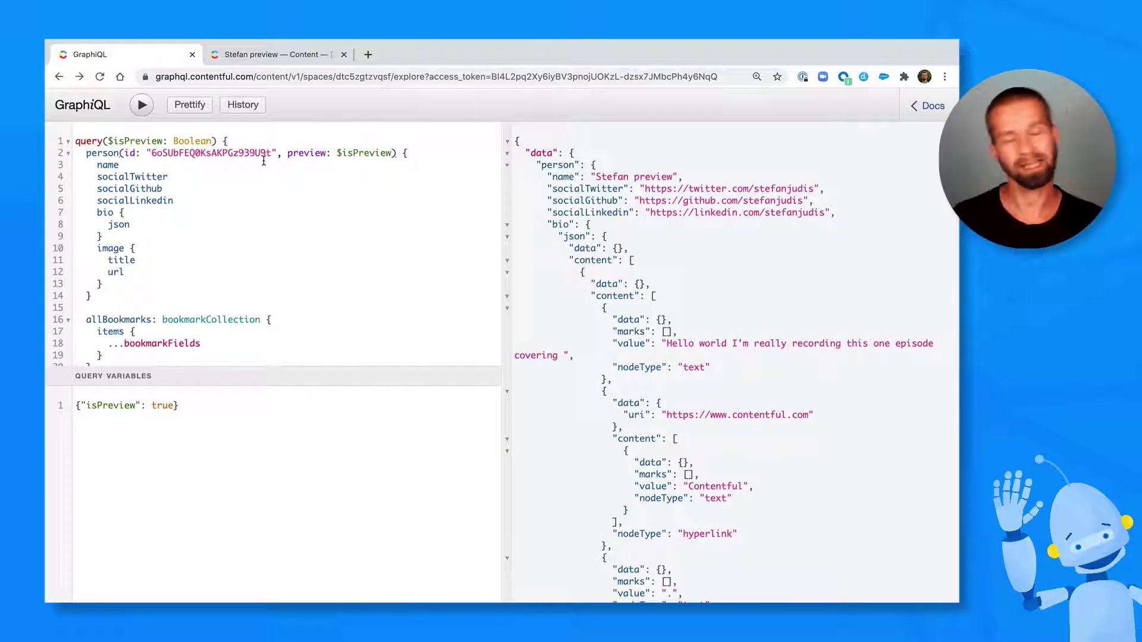
# Try a quoted string for isPreview to see the Boolean error, then restore unquoted true
pyautogui.doubleClick(163, 405)
pyautogui.write('"')
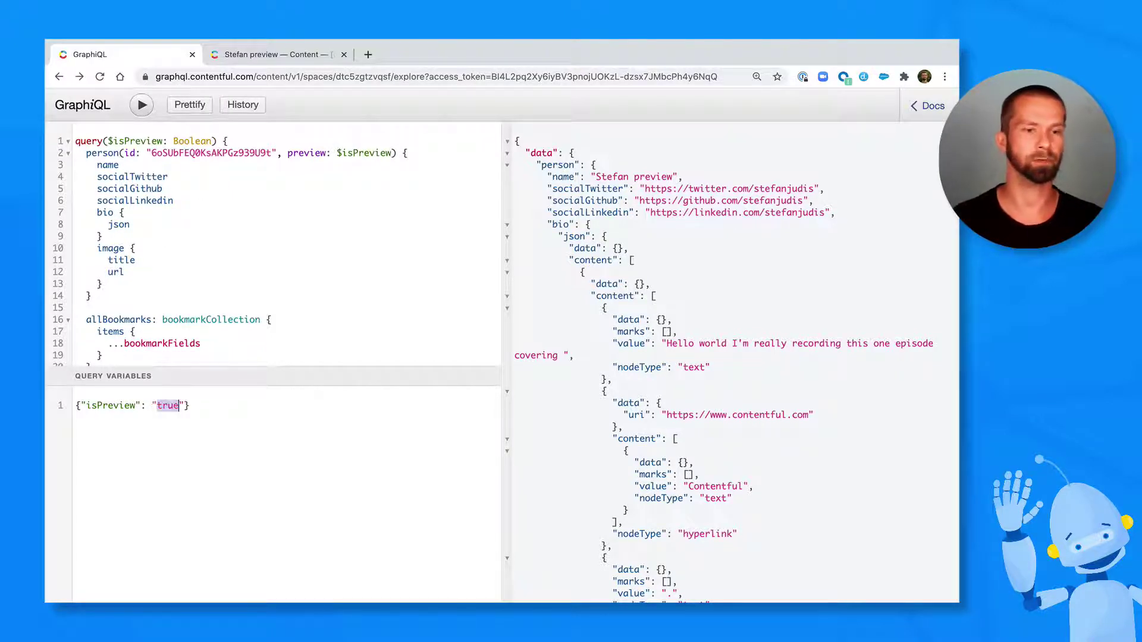
pyautogui.write('strinfds')
pyautogui.click(334, 296)
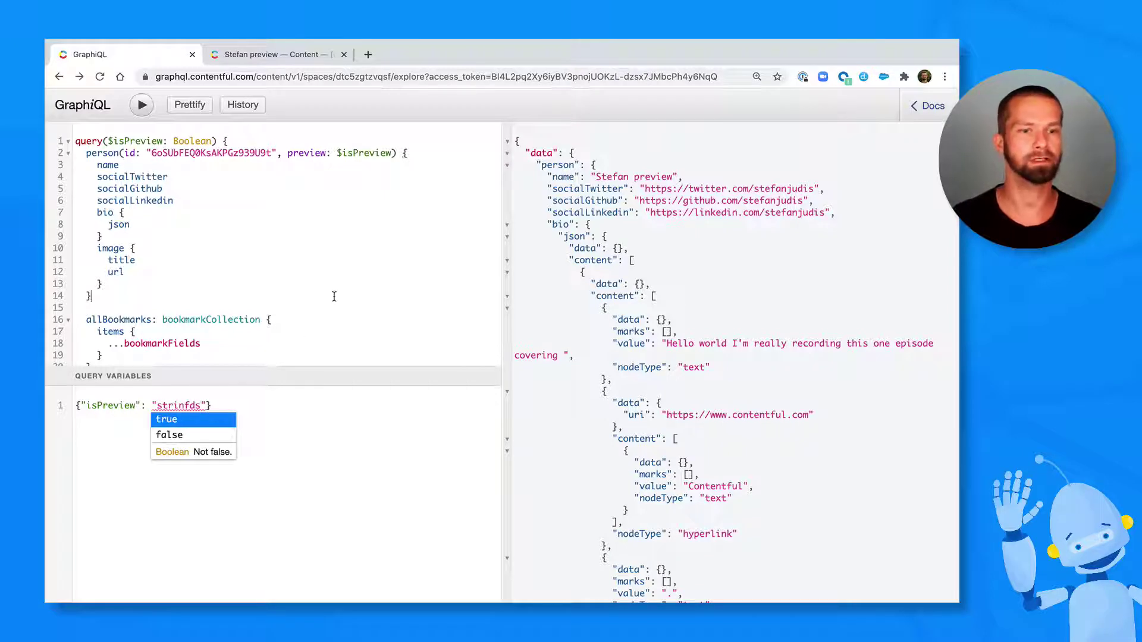
pyautogui.doubleClick(188, 405)
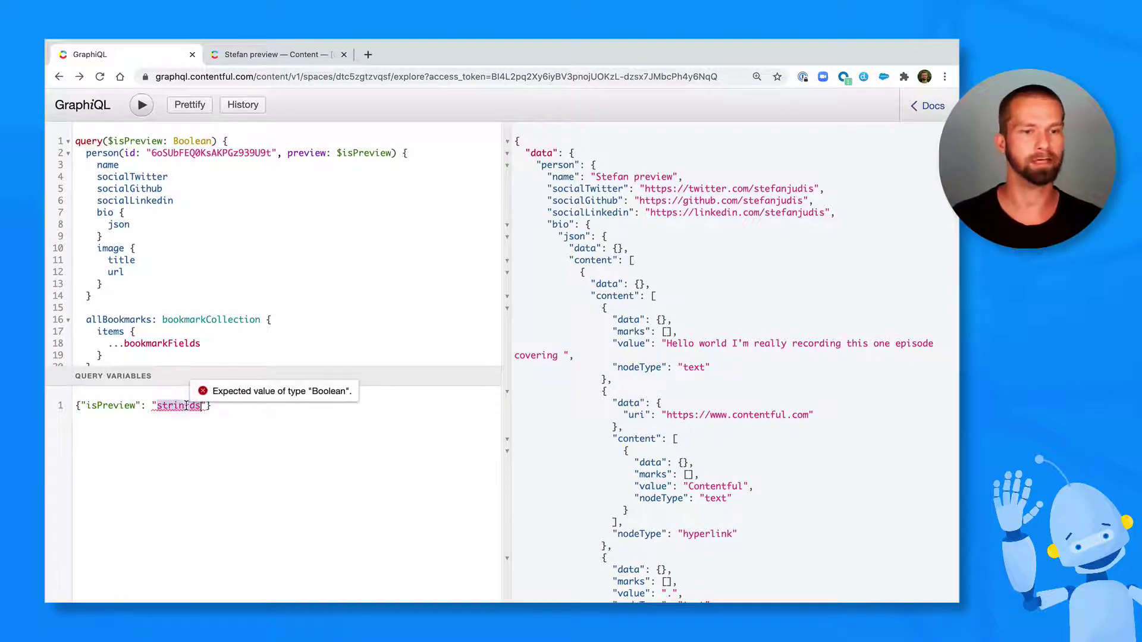
pyautogui.press('BackSpace')
pyautogui.press('BackSpace')
pyautogui.hotkey('ctrl', 'space')
pyautogui.write('tr')
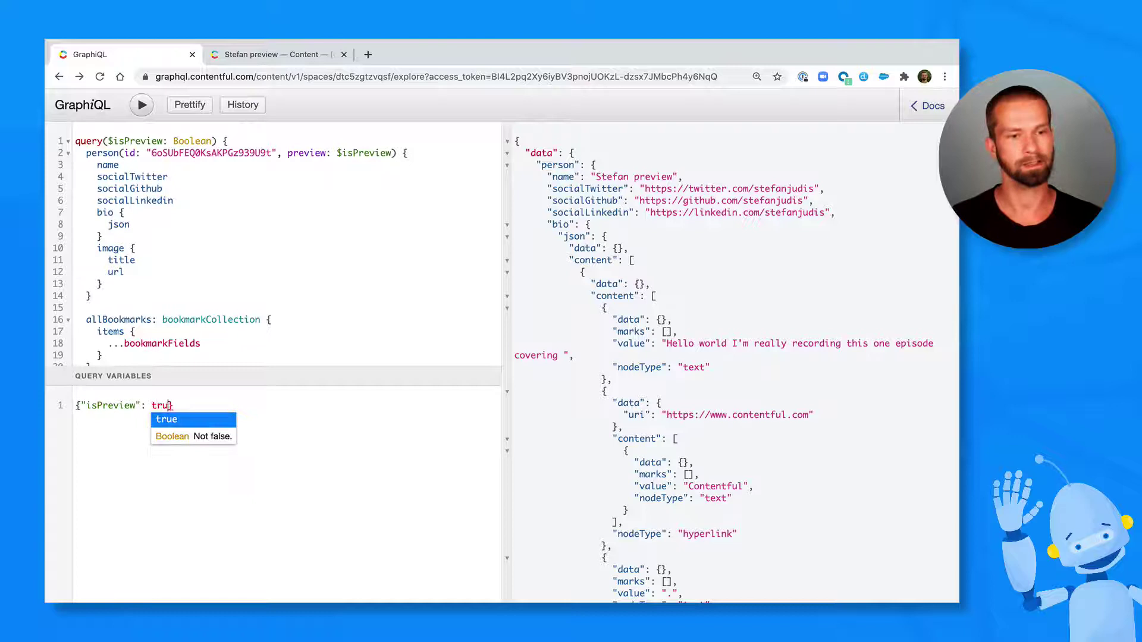
pyautogui.write('ue')
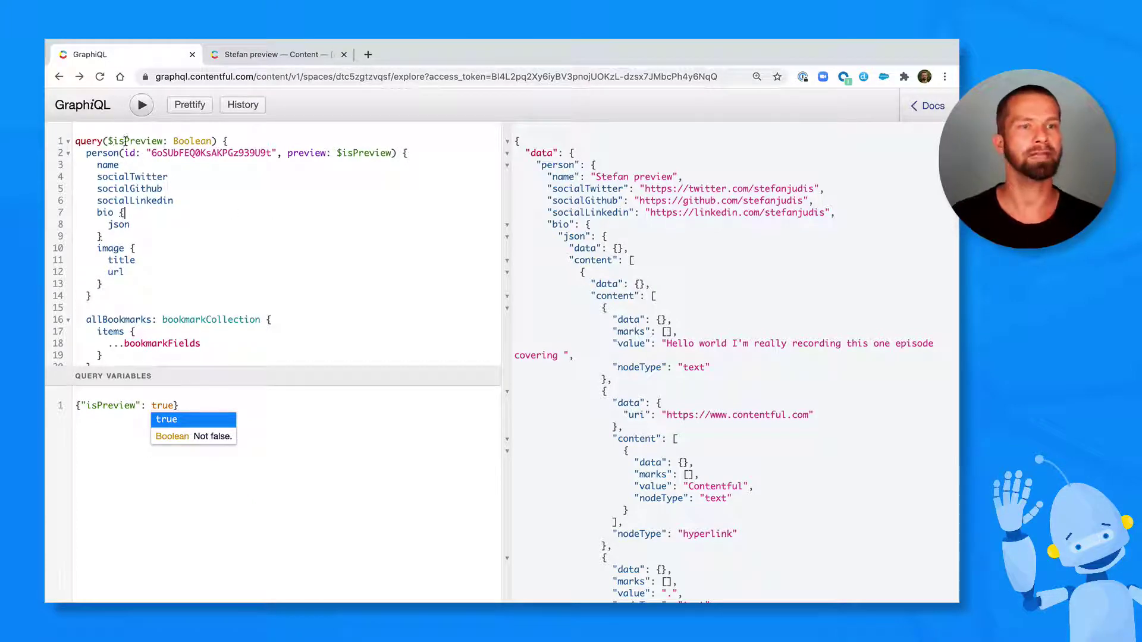
# Change the declaration on line 1 to $isPreview: Boolean=false
pyautogui.click(216, 141)
pyautogui.write('!')
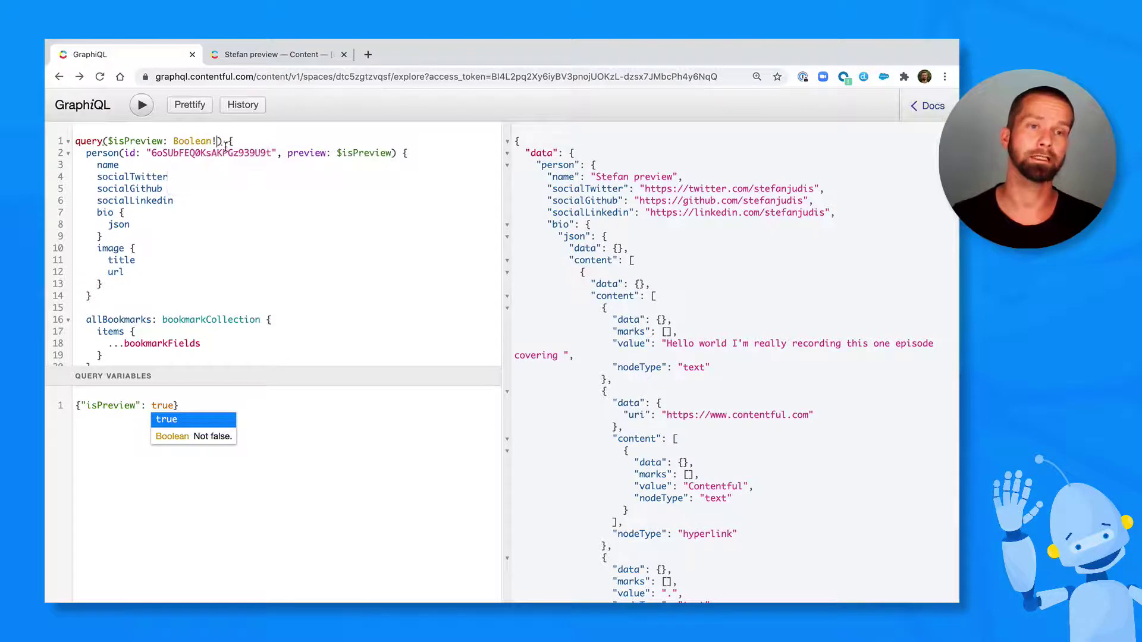
pyautogui.press('BackSpace')
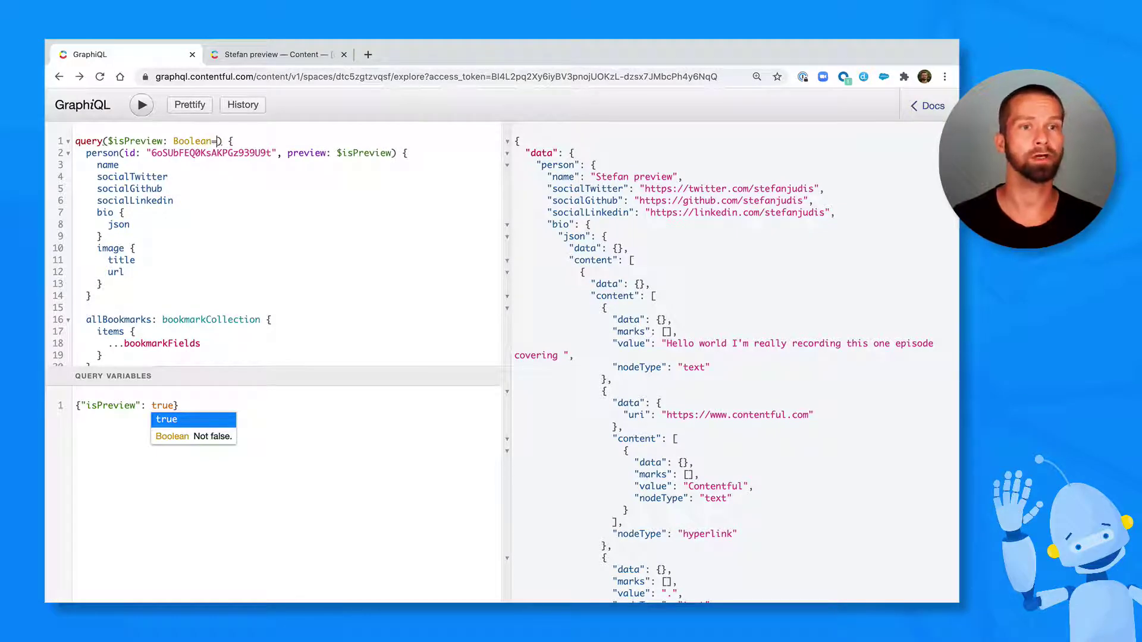
pyautogui.write('=false')
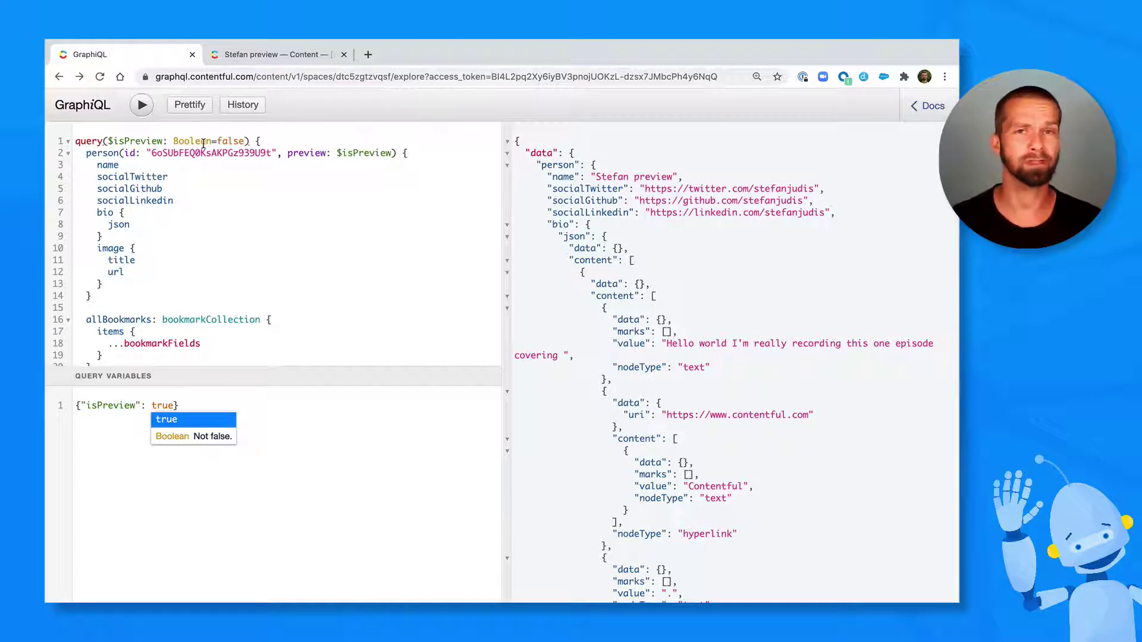
# Run the query with isPreview true and mark the null person in the ACCESS_TOKEN_INVALID results
pyautogui.moveTo(190, 141)
pyautogui.click(205, 246)
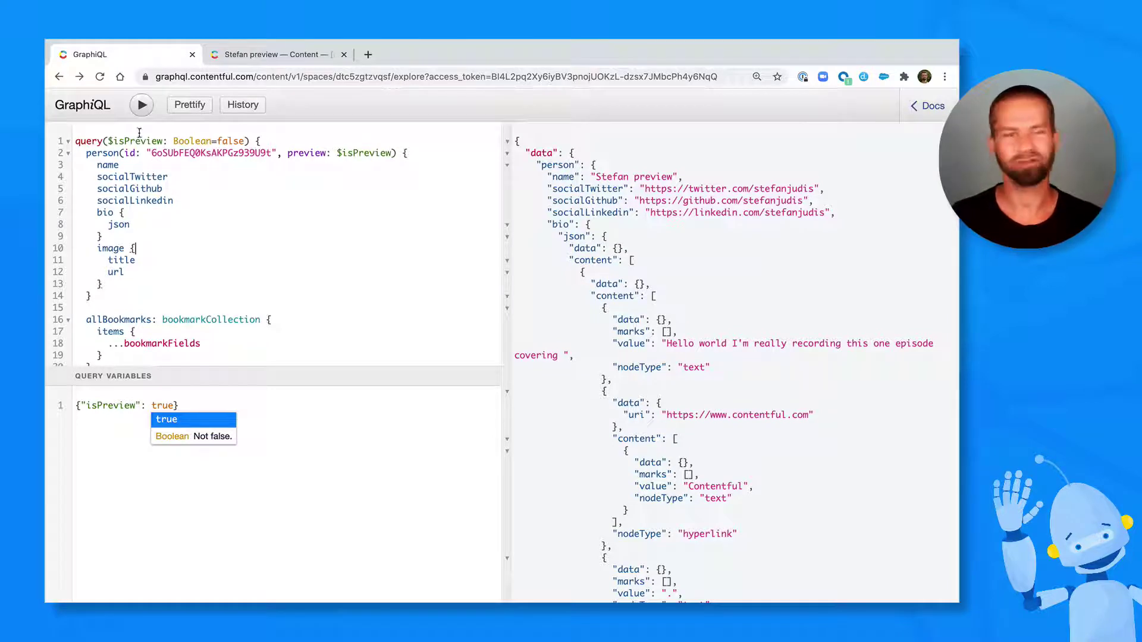
pyautogui.click(143, 106)
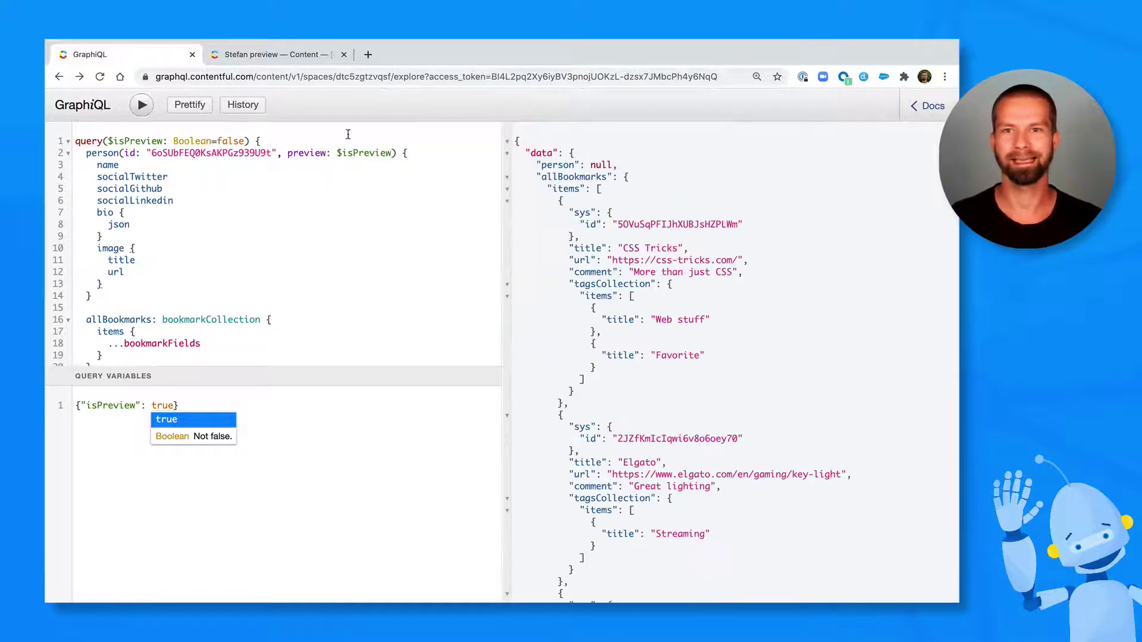
pyautogui.moveTo(538, 165); pyautogui.dragTo(620, 163)
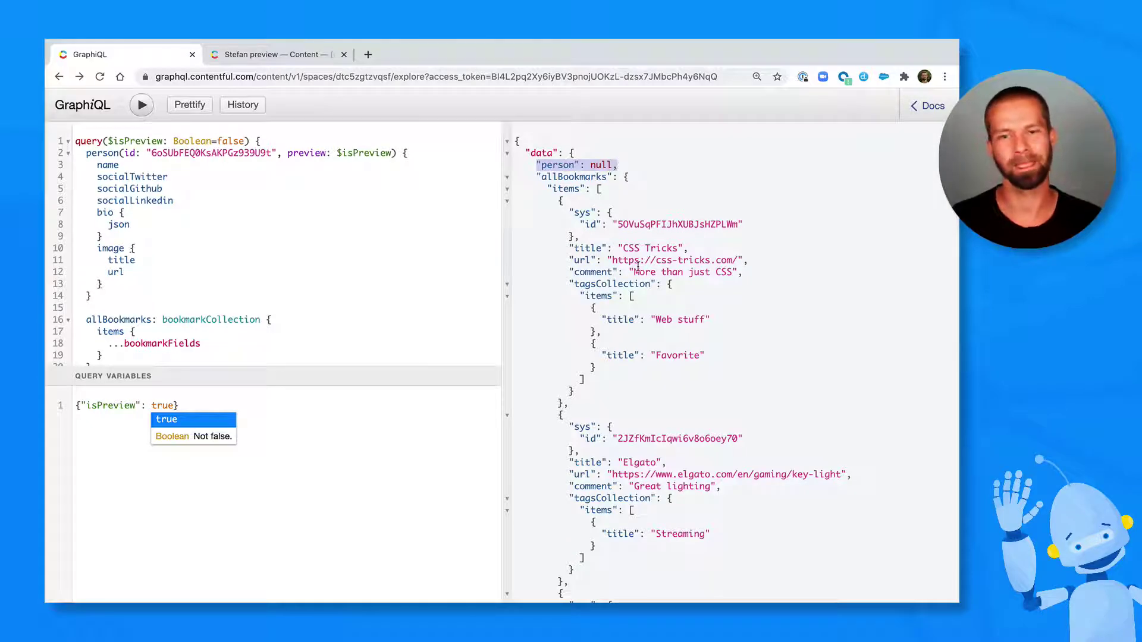
pyautogui.scroll(-5, 610, 349)
pyautogui.scroll(-4, 612, 355)
pyautogui.scroll(-5, 611, 361)
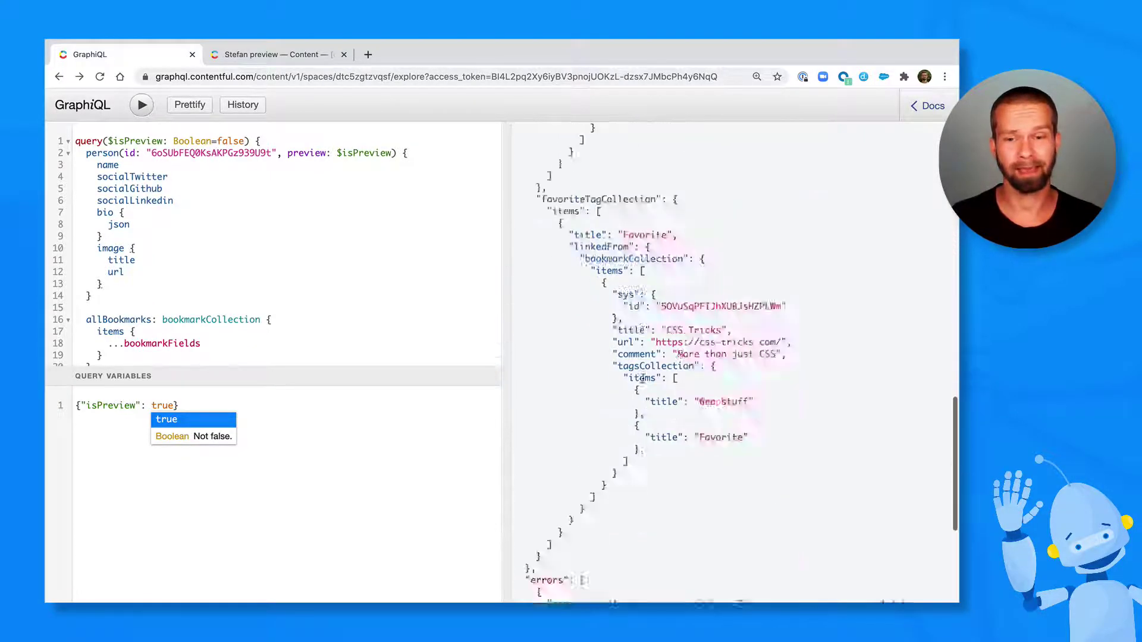
pyautogui.scroll(-5, 615, 373)
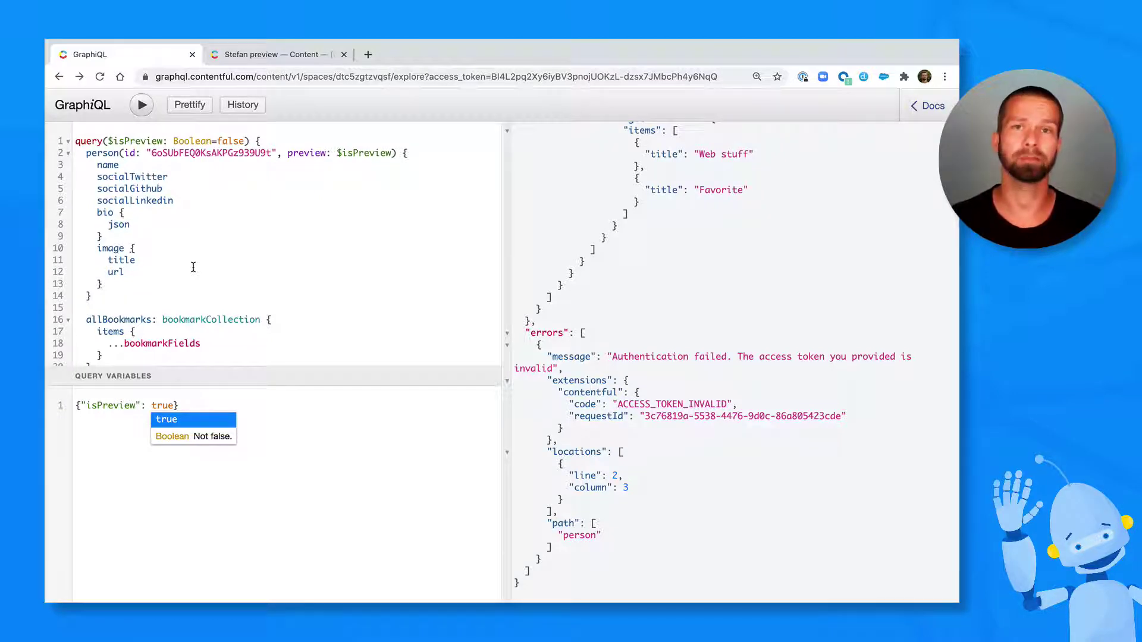
# In Contentful Settings > API keys, copy Example Key 1's Content Preview API token
pyautogui.click(268, 56)
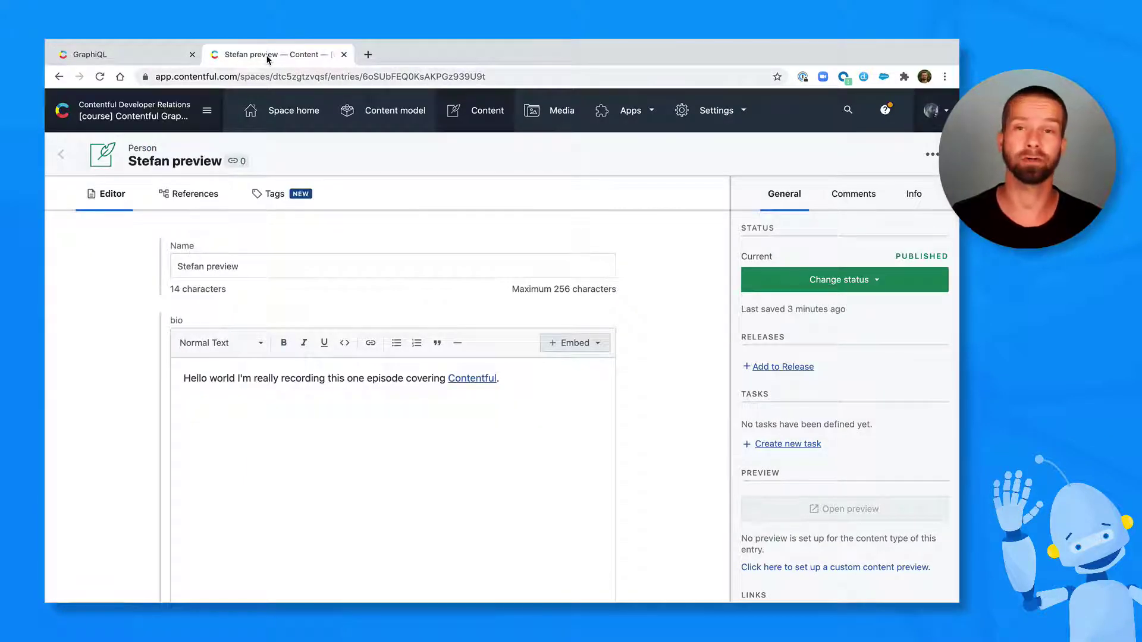
pyautogui.click(708, 112)
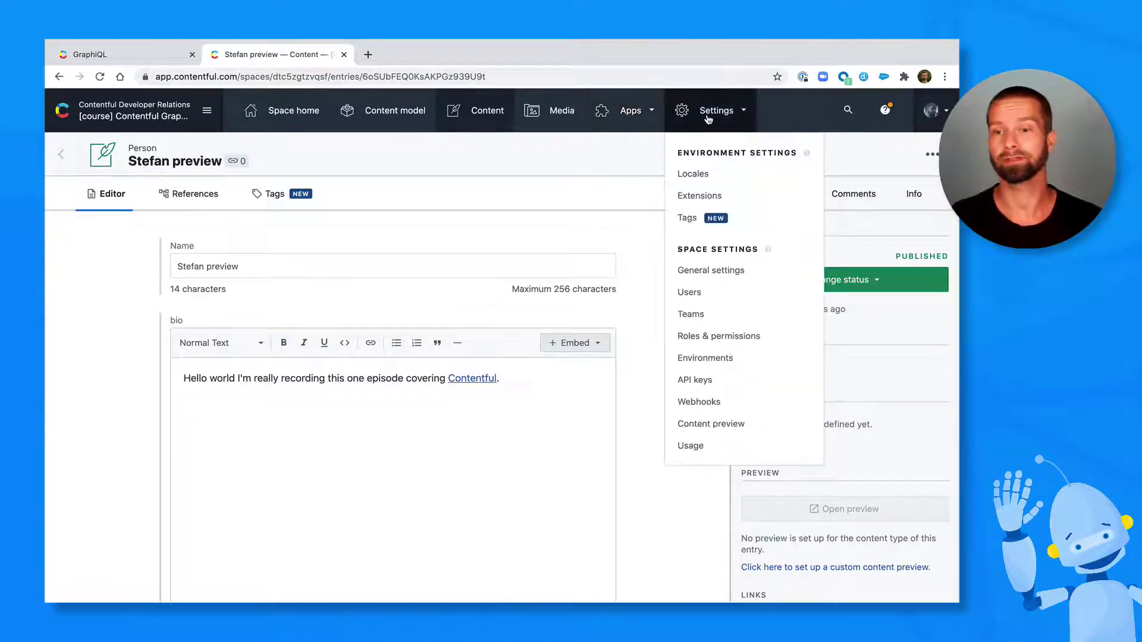
pyautogui.click(692, 383)
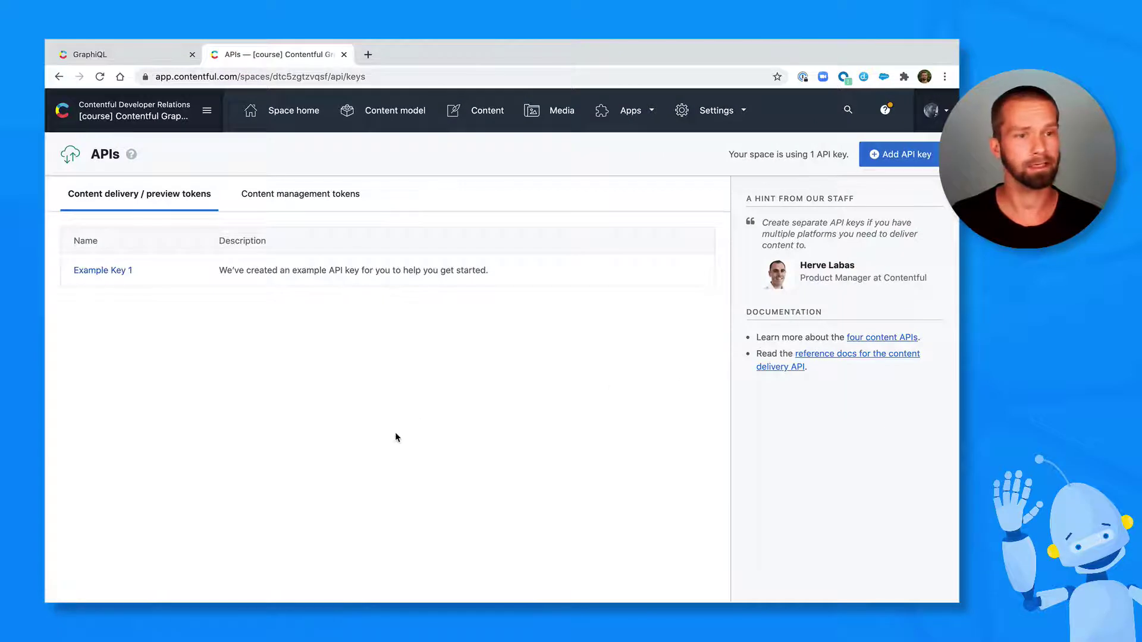
pyautogui.click(128, 272)
pyautogui.scroll(-1, 222, 449)
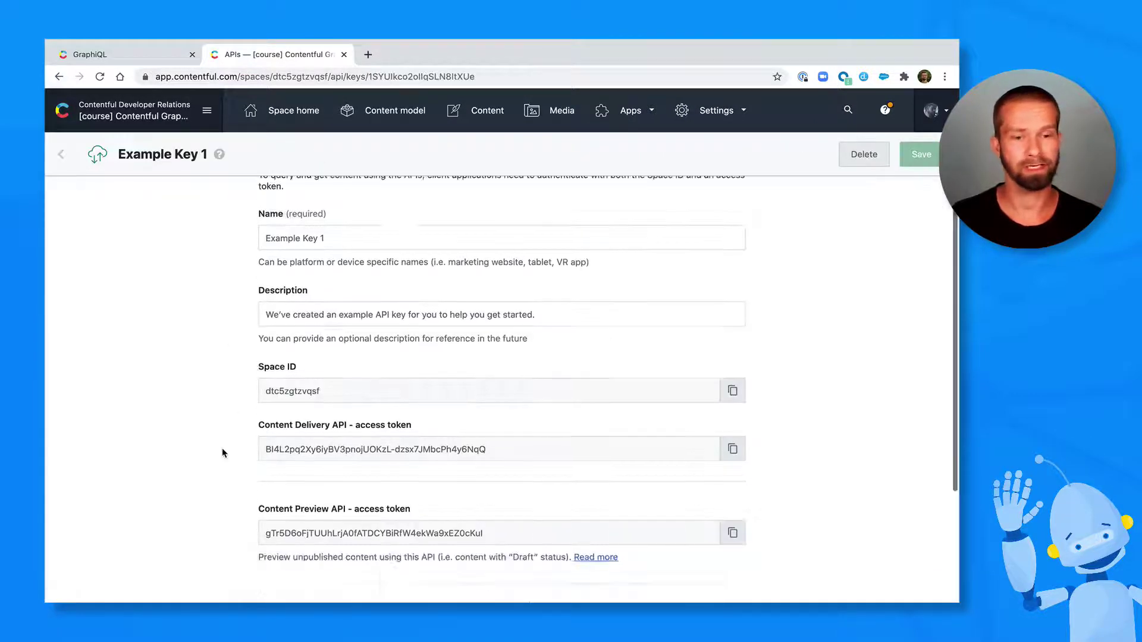
pyautogui.scroll(-2, 222, 448)
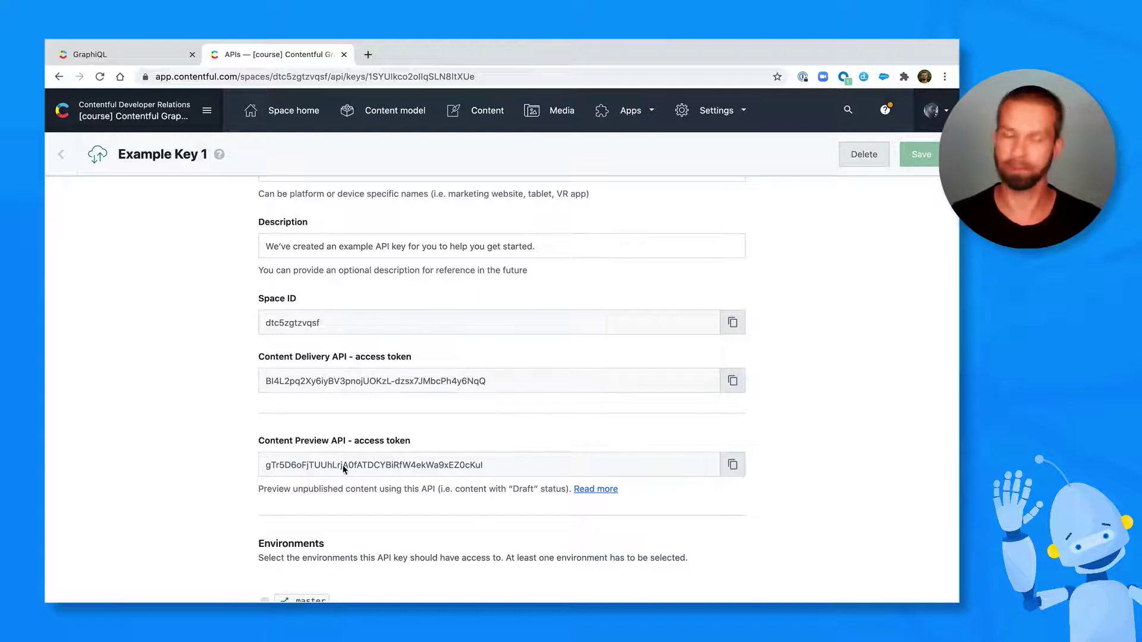
pyautogui.click(732, 464)
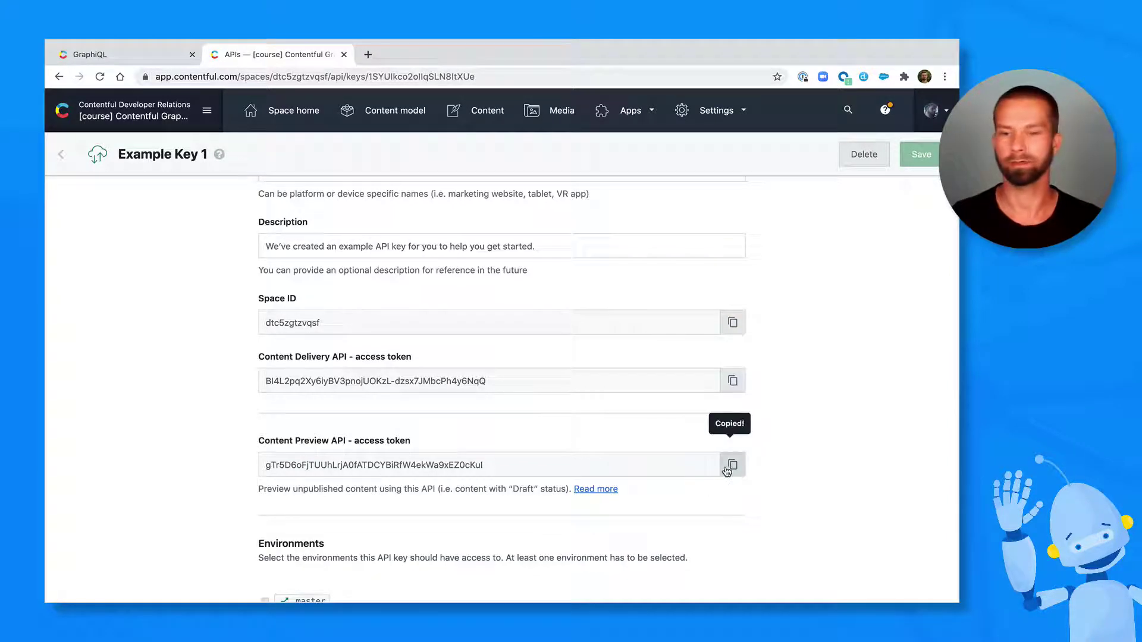
# Reload GraphiQL with the preview token replacing access_token in the URL
pyautogui.click(116, 54)
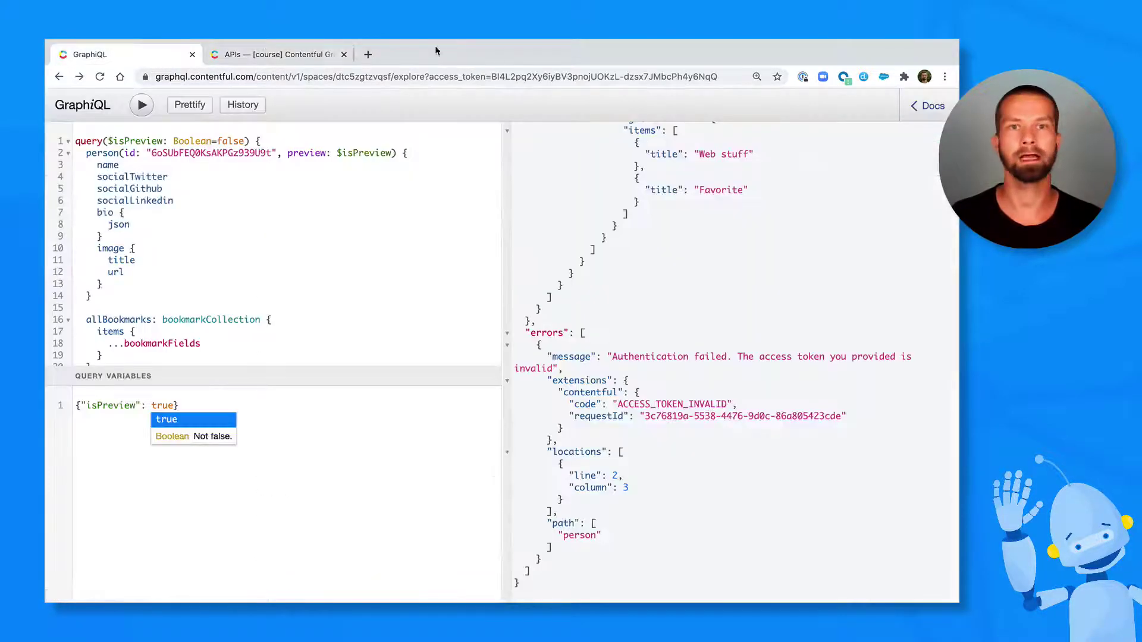
pyautogui.click(493, 77)
pyautogui.hotkey('shift', 'End')
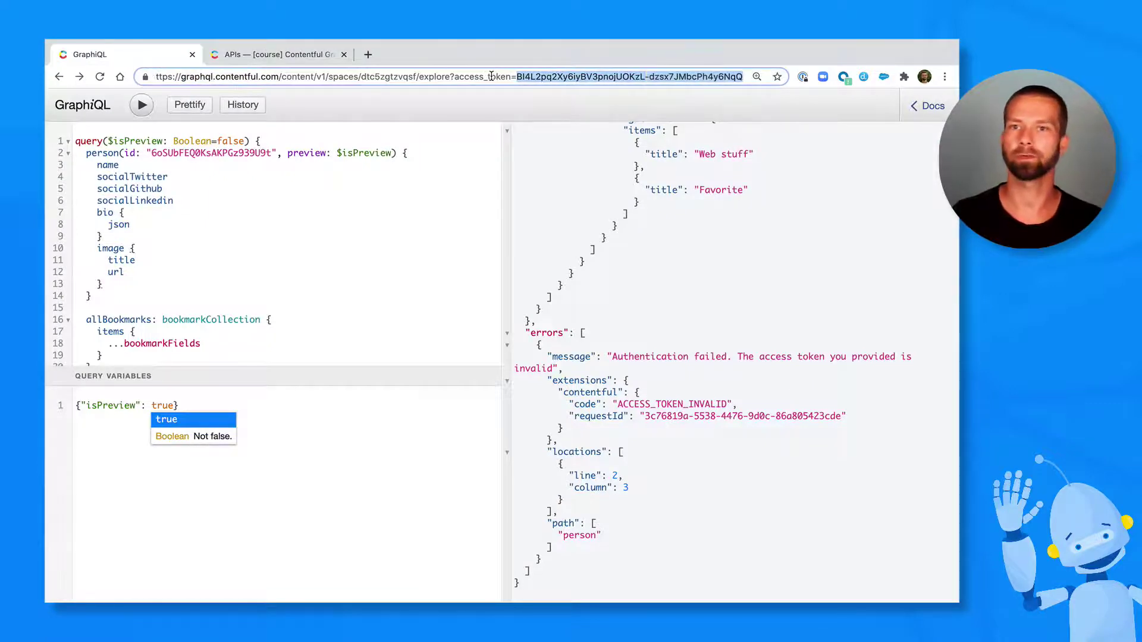
pyautogui.hotkey('ctrl', 'v')
pyautogui.press('Return')
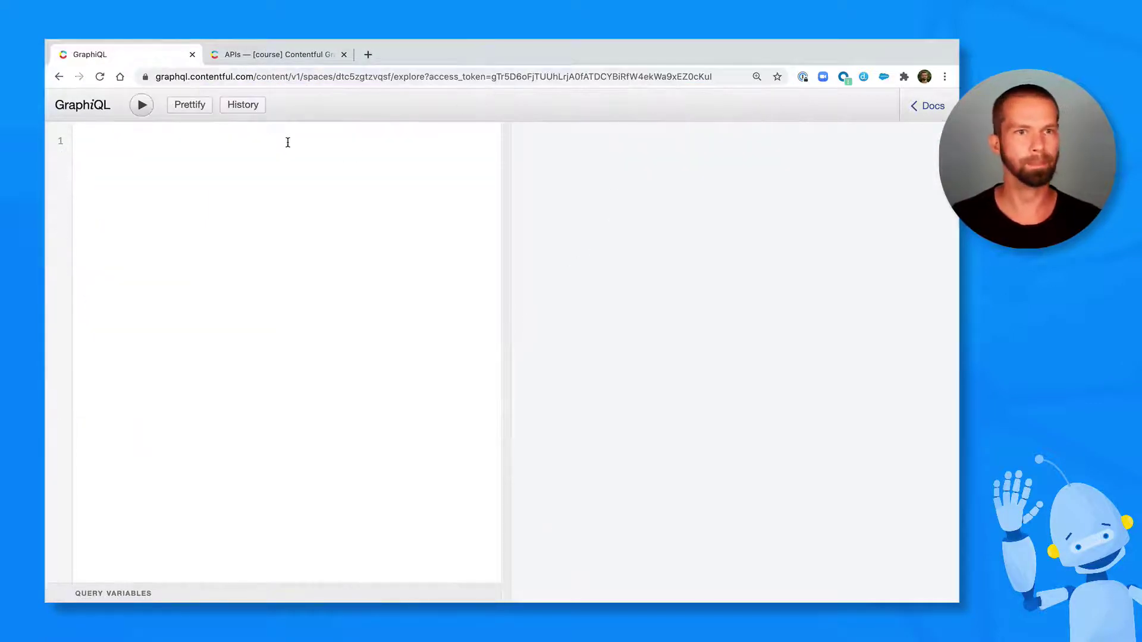
# Restore the earlier query from History, run it to get preview person data, and return to Contentful
pyautogui.click(246, 104)
pyautogui.click(122, 134)
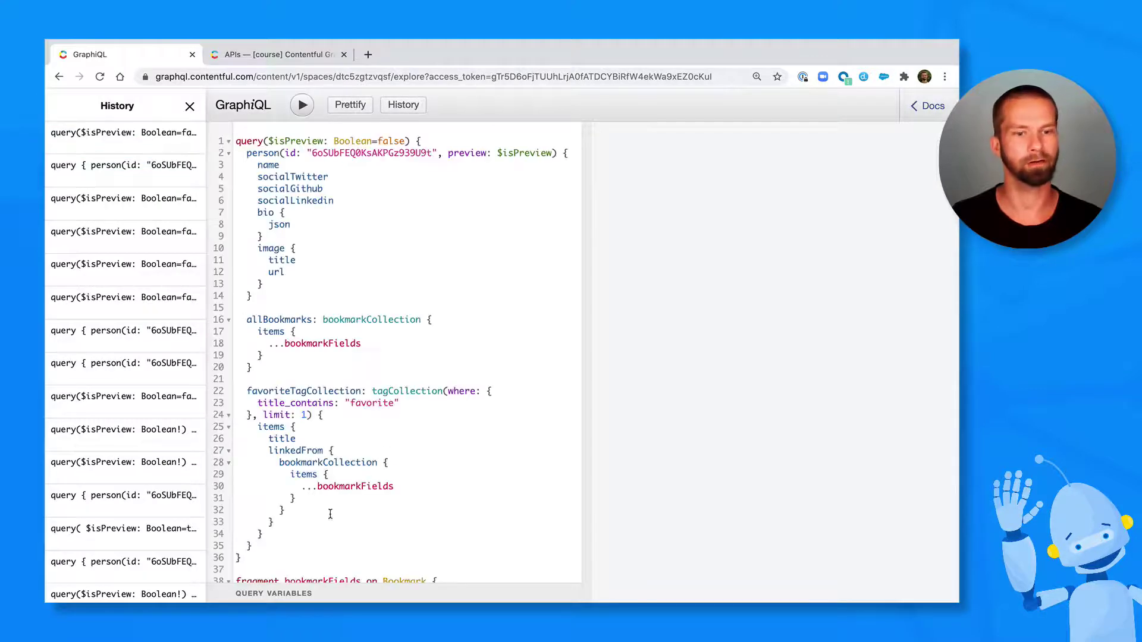
pyautogui.click(279, 593)
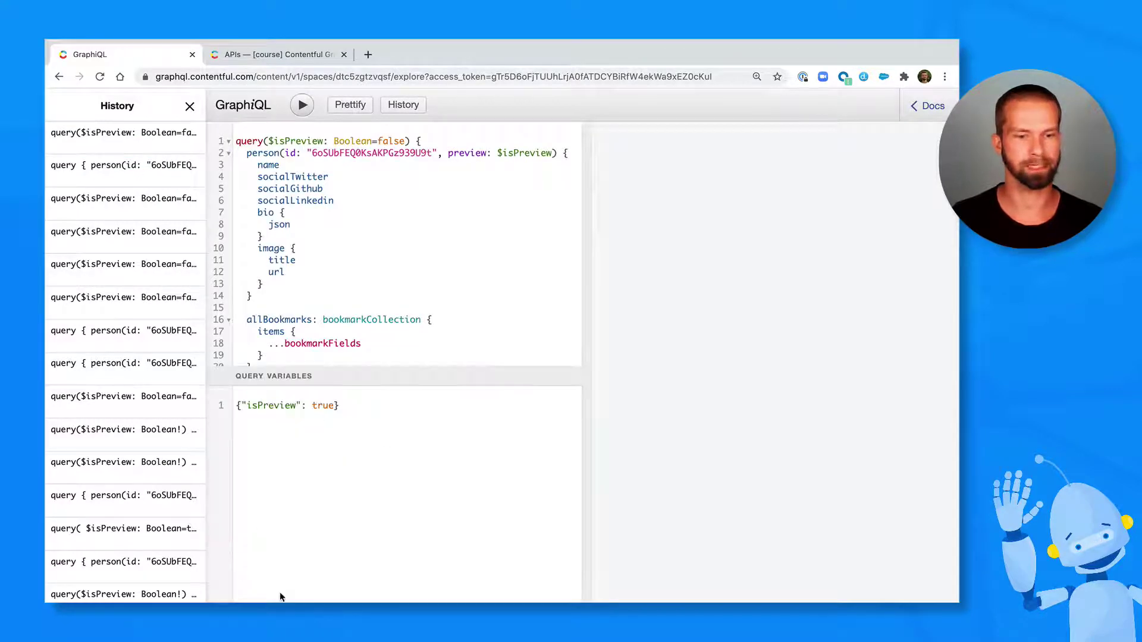
pyautogui.click(189, 106)
pyautogui.click(142, 105)
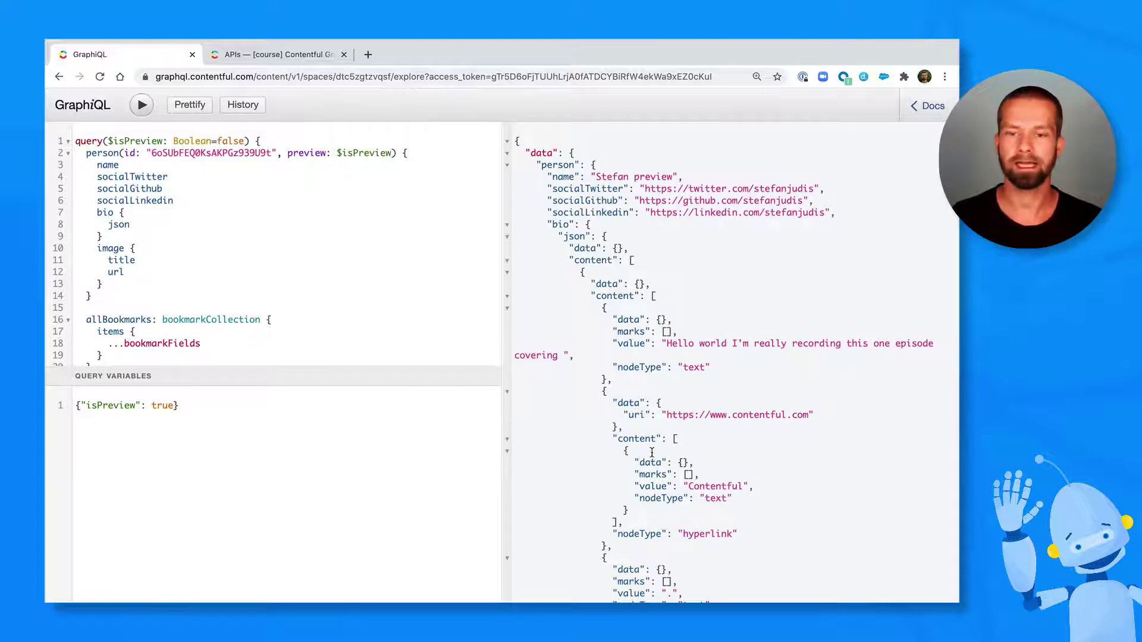
pyautogui.scroll(-15, 571, 312)
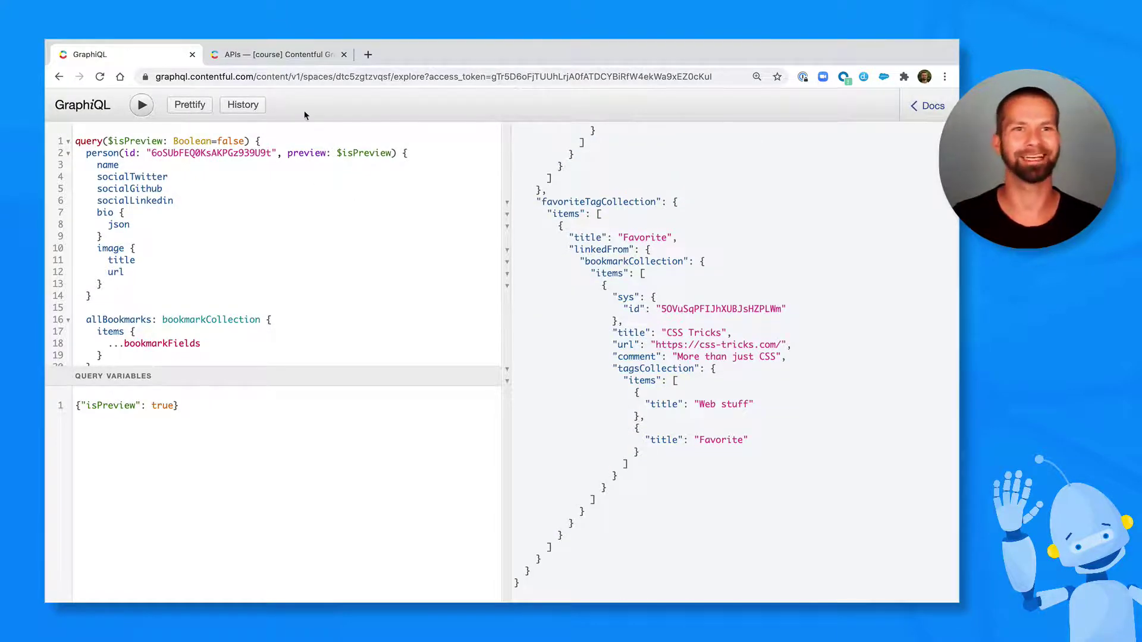
pyautogui.click(282, 55)
# Append ' only visible in preview' to the person entry's Name, unpublished, and return to GraphiQL
pyautogui.click(476, 114)
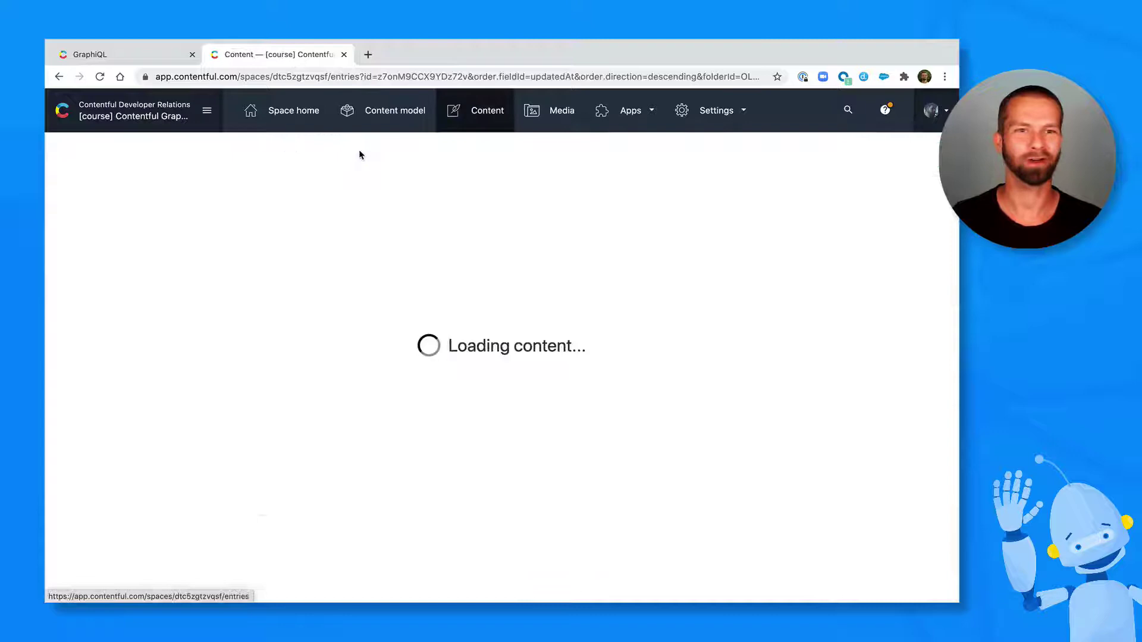
pyautogui.click(358, 263)
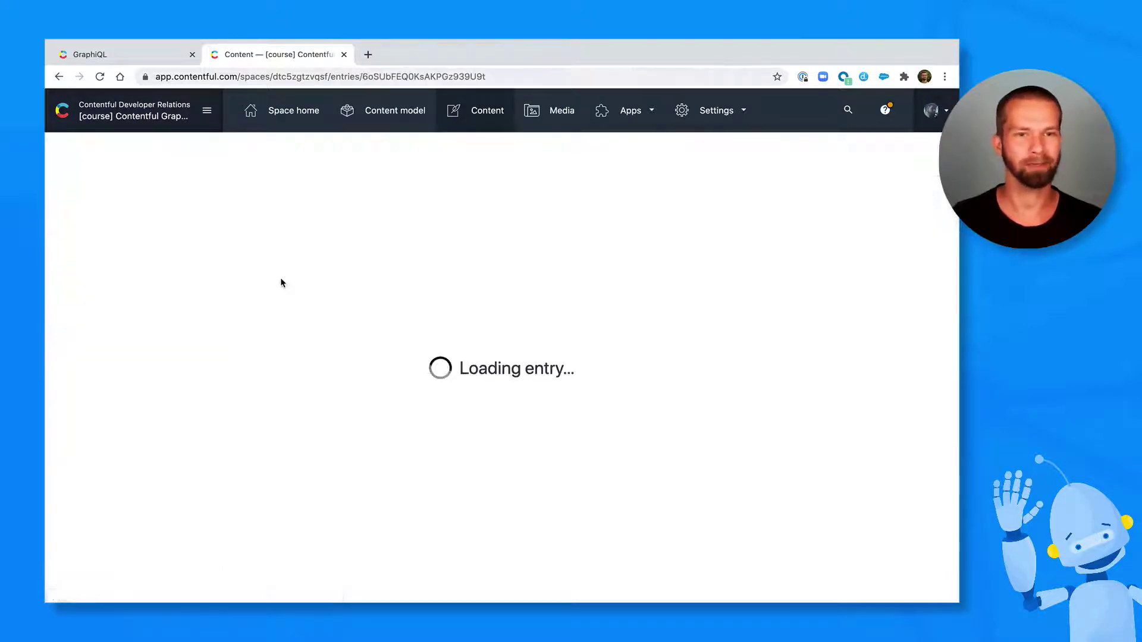
pyautogui.click(305, 265)
pyautogui.write('only v')
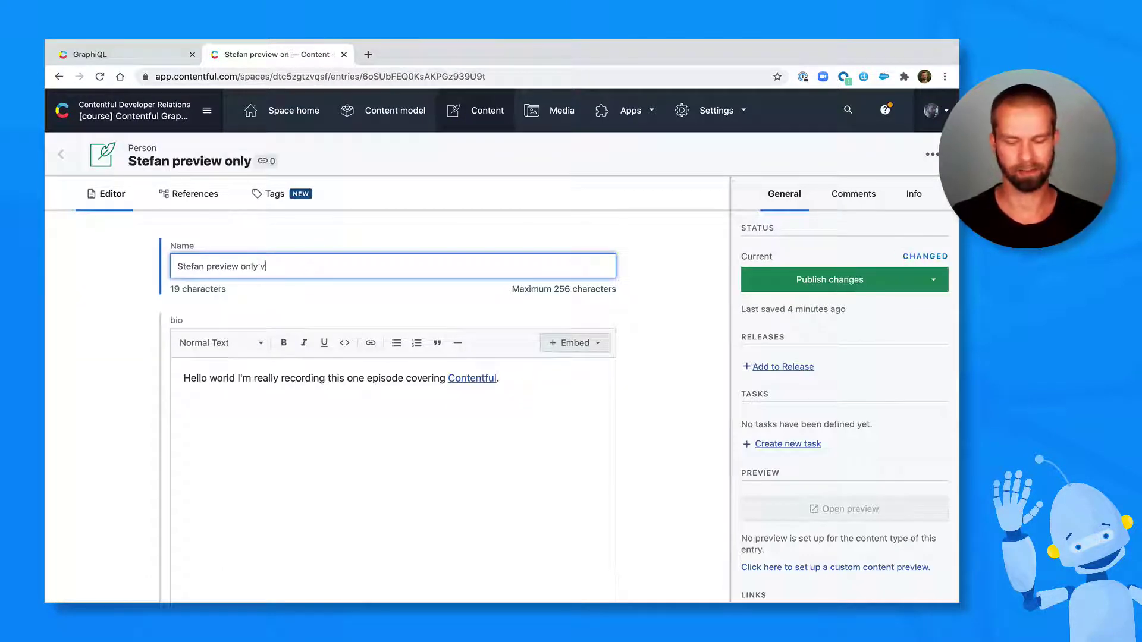
pyautogui.write('isible in preview')
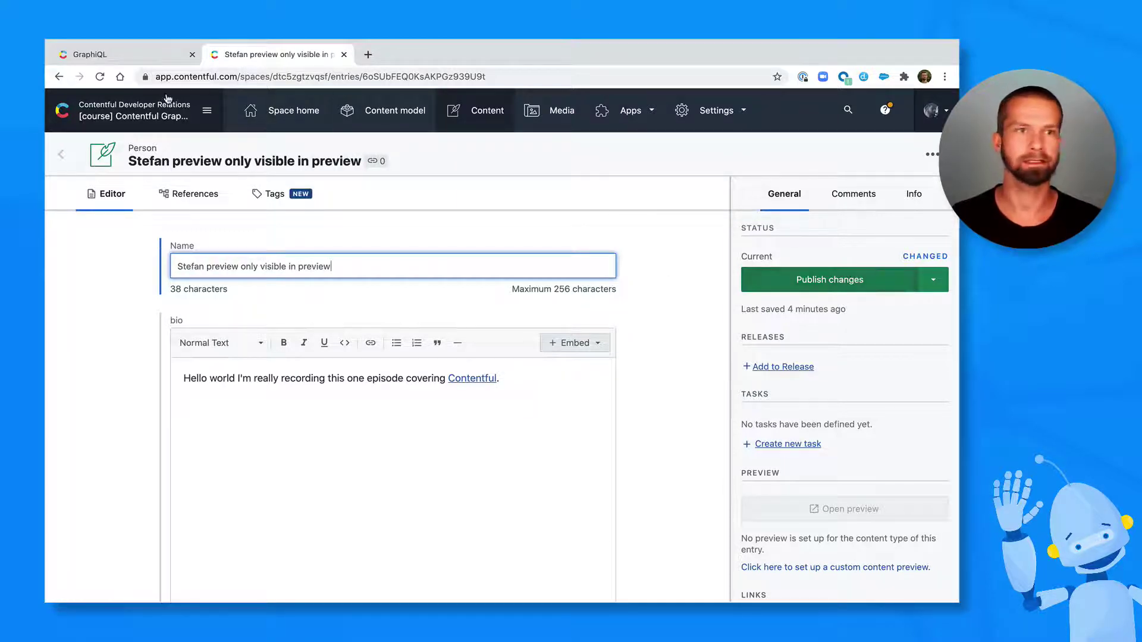
pyautogui.click(90, 55)
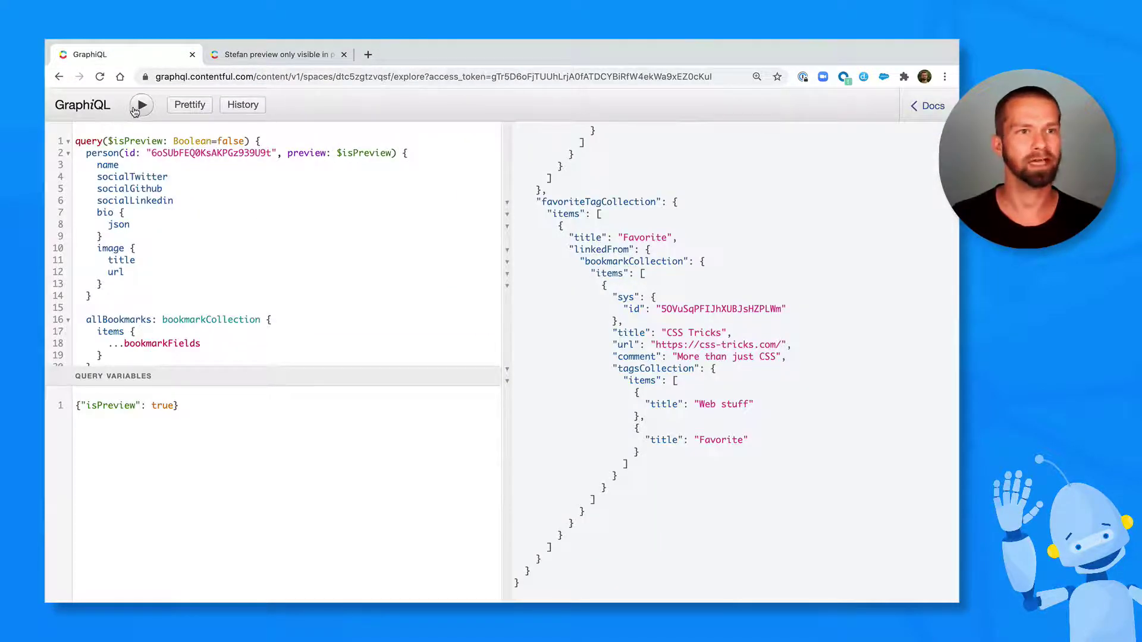
# Rerun the query to see the unpublished name, compare with isPreview false, then set it back to true
pyautogui.click(142, 105)
pyautogui.scroll(10, 781, 320)
pyautogui.scroll(3, 782, 321)
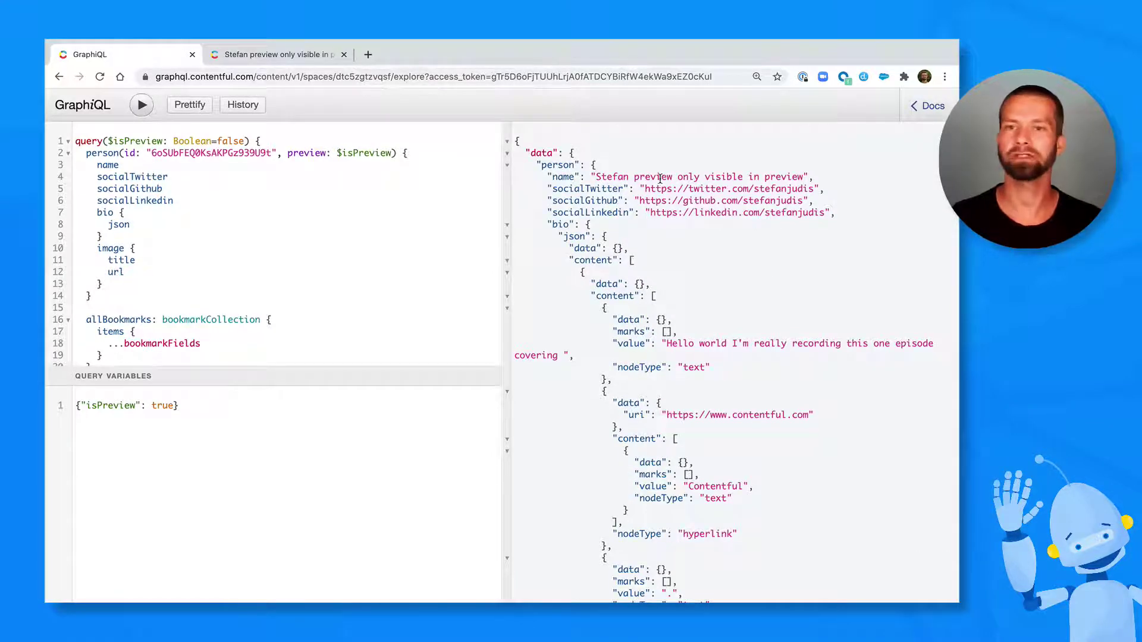
pyautogui.moveTo(674, 177); pyautogui.dragTo(804, 172)
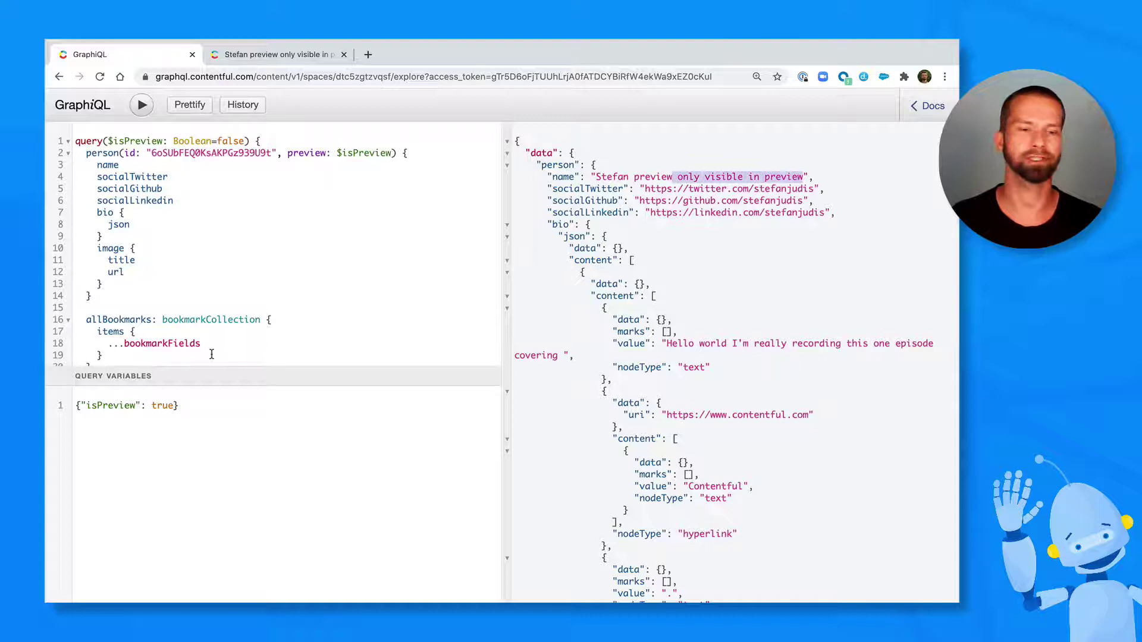
pyautogui.doubleClick(164, 406)
pyautogui.write('false')
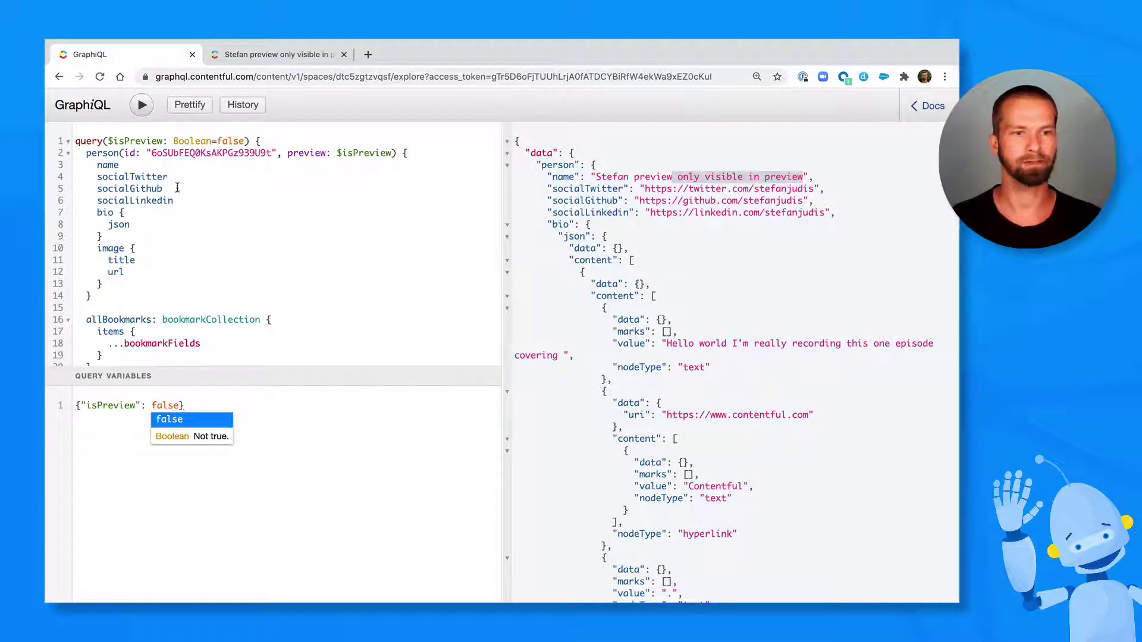
pyautogui.click(141, 114)
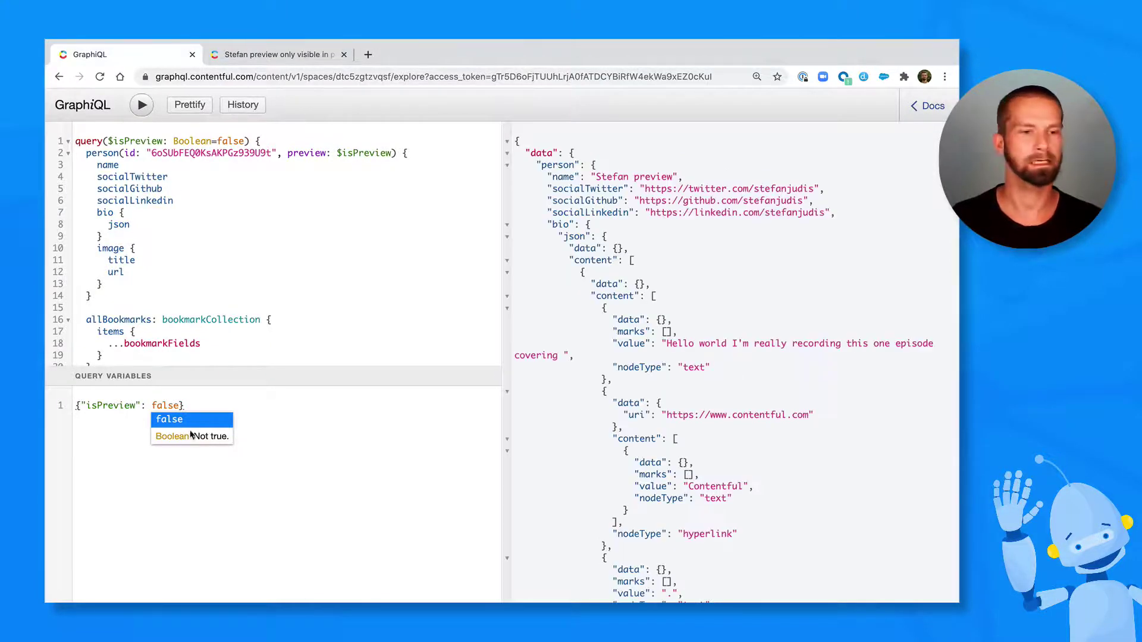
pyautogui.doubleClick(168, 406)
pyautogui.write('true')
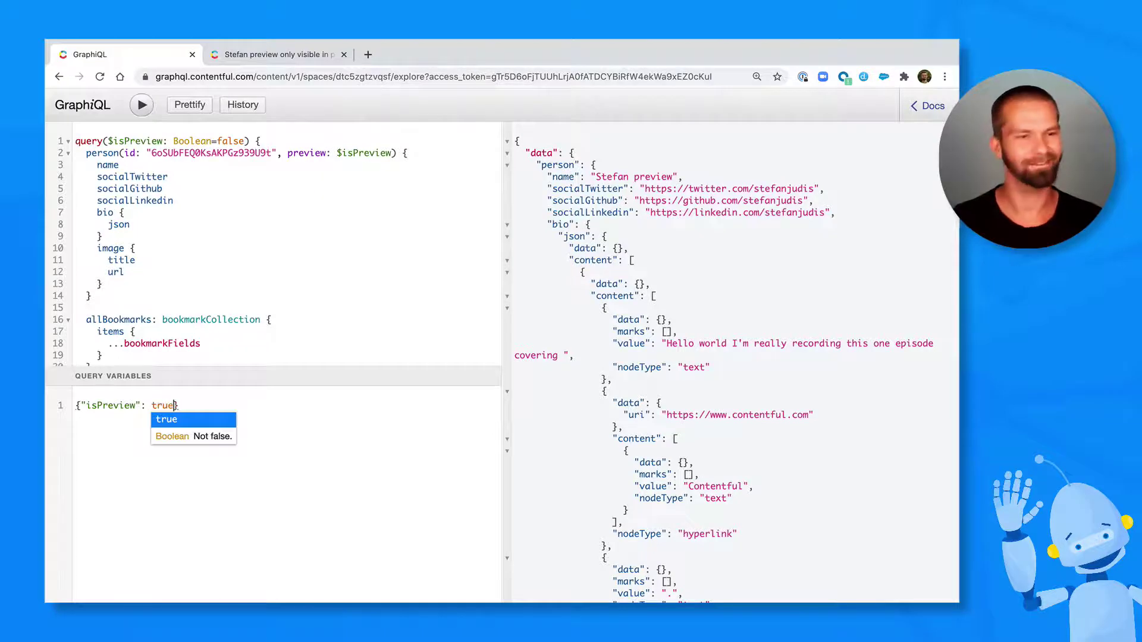
# In App.js, add const IS_PREVIEW = true; on a new line after the query
pyautogui.click(225, 287)
pyautogui.hotkey('ctrl', 'a')
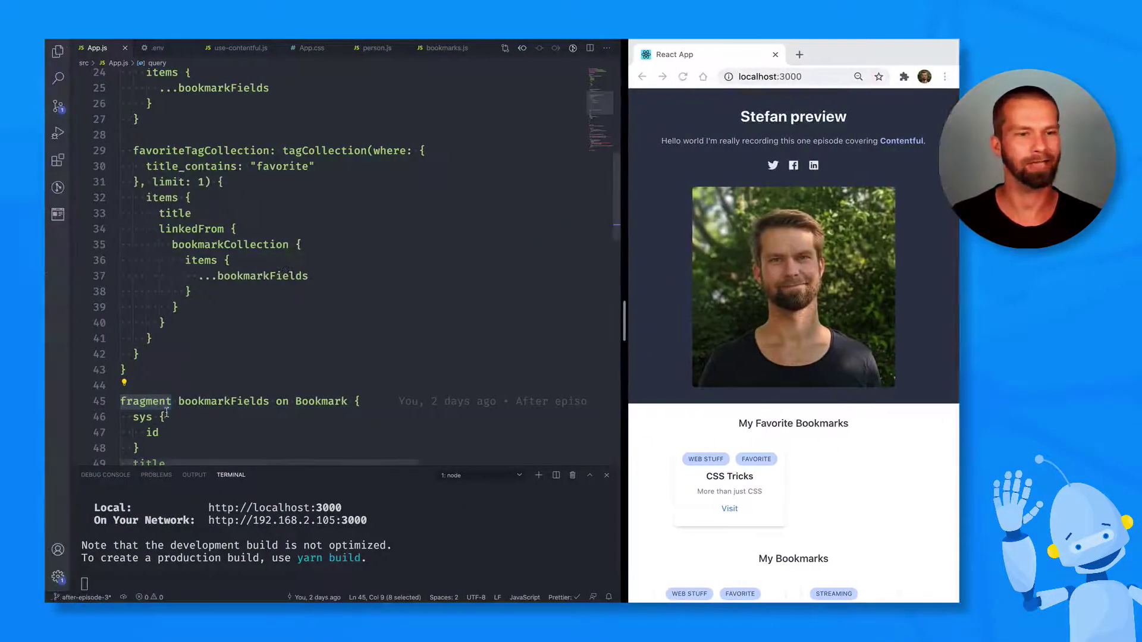
pyautogui.scroll(-5, 149, 427)
pyautogui.click(130, 319)
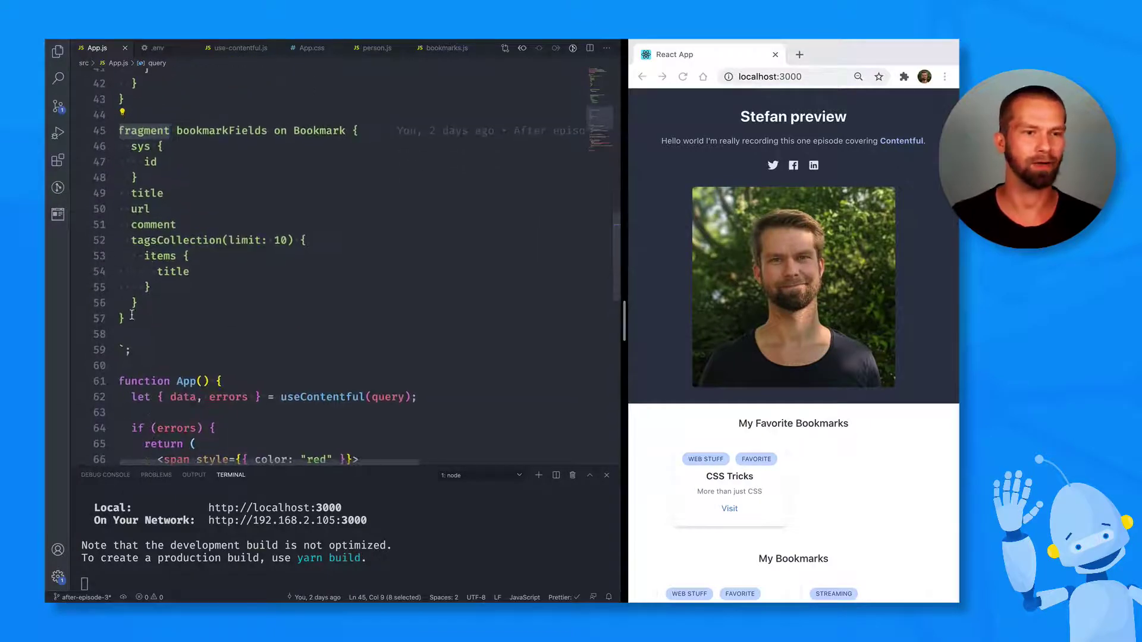
pyautogui.hotkey('shift', 'Up')
pyautogui.hotkey('shift', 'Up')
pyautogui.hotkey('shift', 'Up')
pyautogui.hotkey('shift', 'Up')
pyautogui.hotkey('shift', 'Up')
pyautogui.hotkey('shift', 'Up')
pyautogui.hotkey('shift', 'Up')
pyautogui.hotkey('shift', 'Up')
pyautogui.hotkey('shift', 'Up')
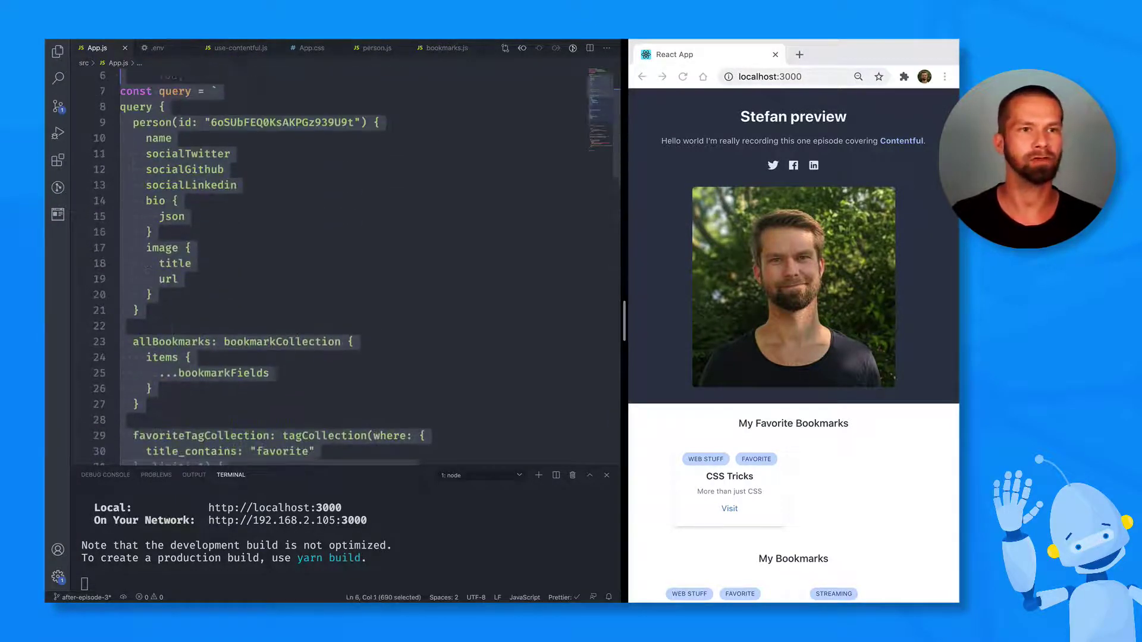
pyautogui.hotkey('shift', 'Up')
pyautogui.hotkey('shift', 'Up')
pyautogui.press('Right')
pyautogui.scroll(-3, 271, 341)
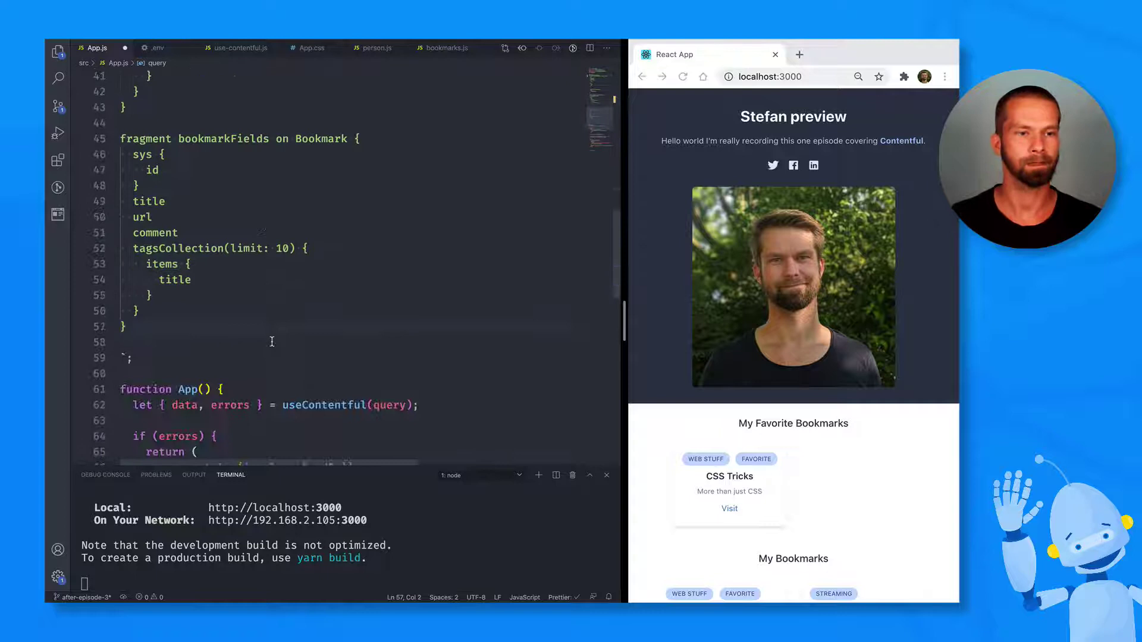
pyautogui.press('Delete')
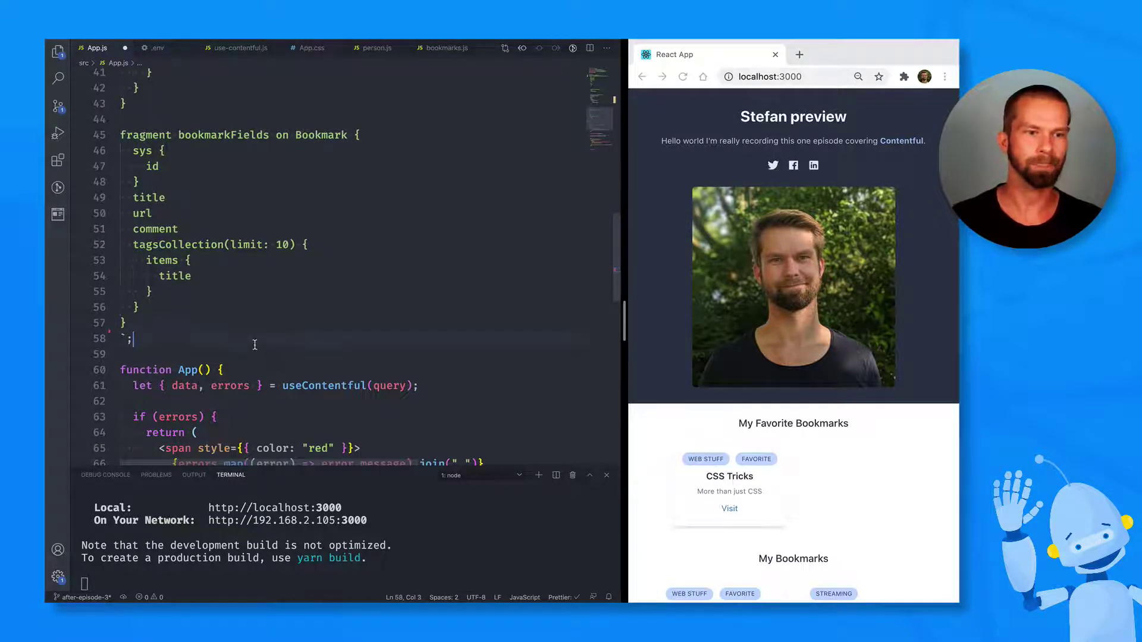
pyautogui.press('Down')
pyautogui.press('End')
pyautogui.press('Return')
pyautogui.press('Return')
pyautogui.write('CONST')
pyautogui.press('BackSpace')
pyautogui.press('BackSpace')
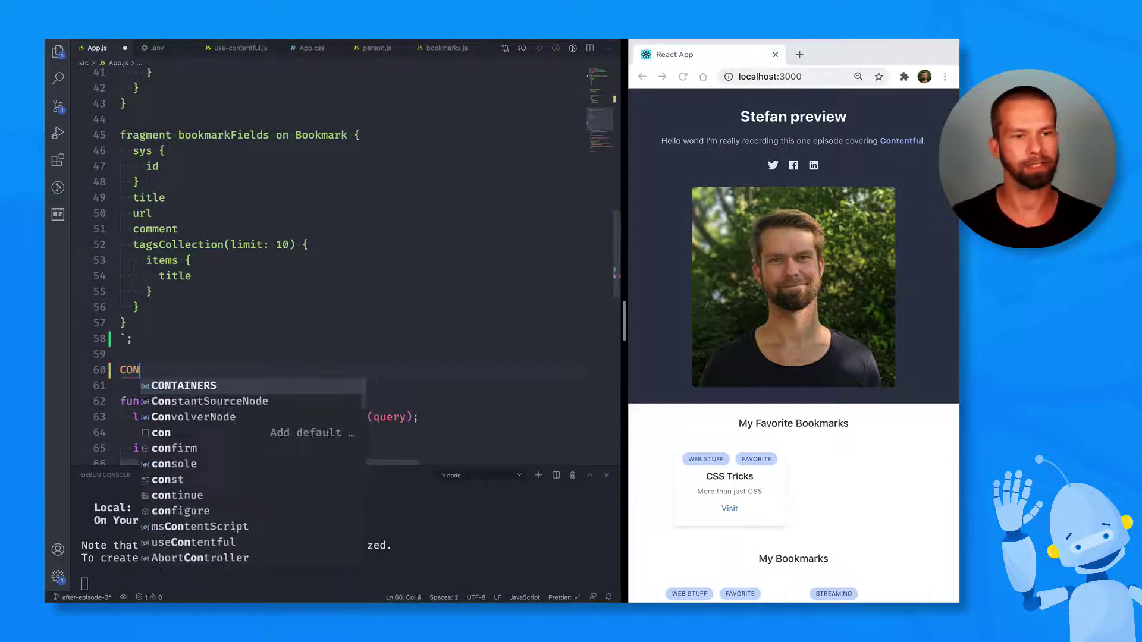
pyautogui.press('BackSpace')
pyautogui.press('BackSpace')
pyautogui.press('BackSpace')
pyautogui.write('const IS_PREVIEW')
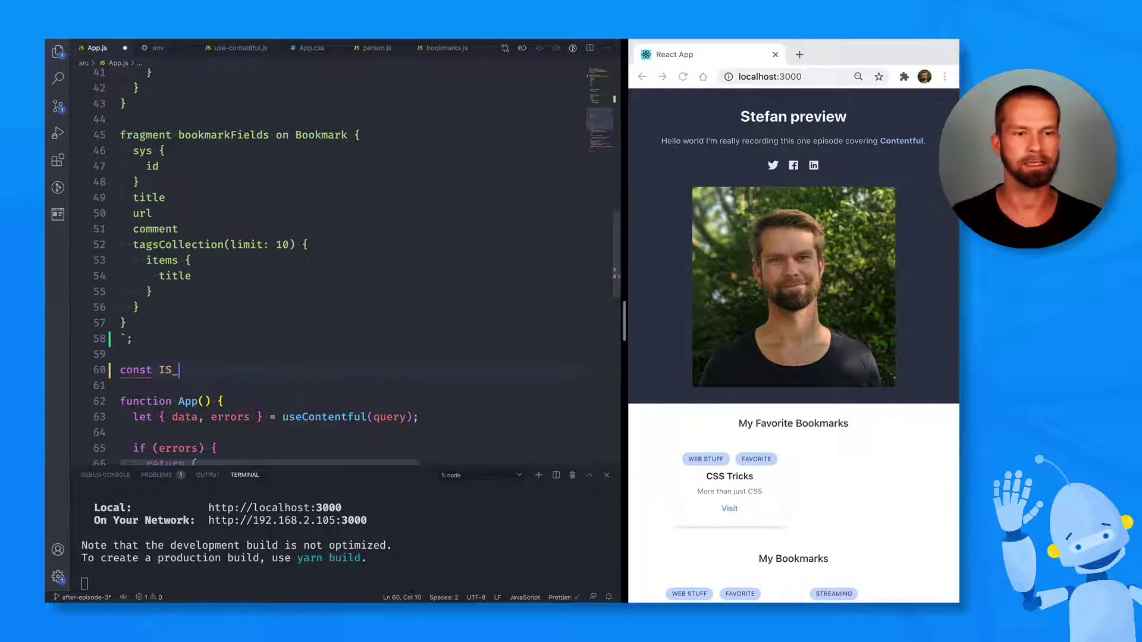
pyautogui.write(' = ')
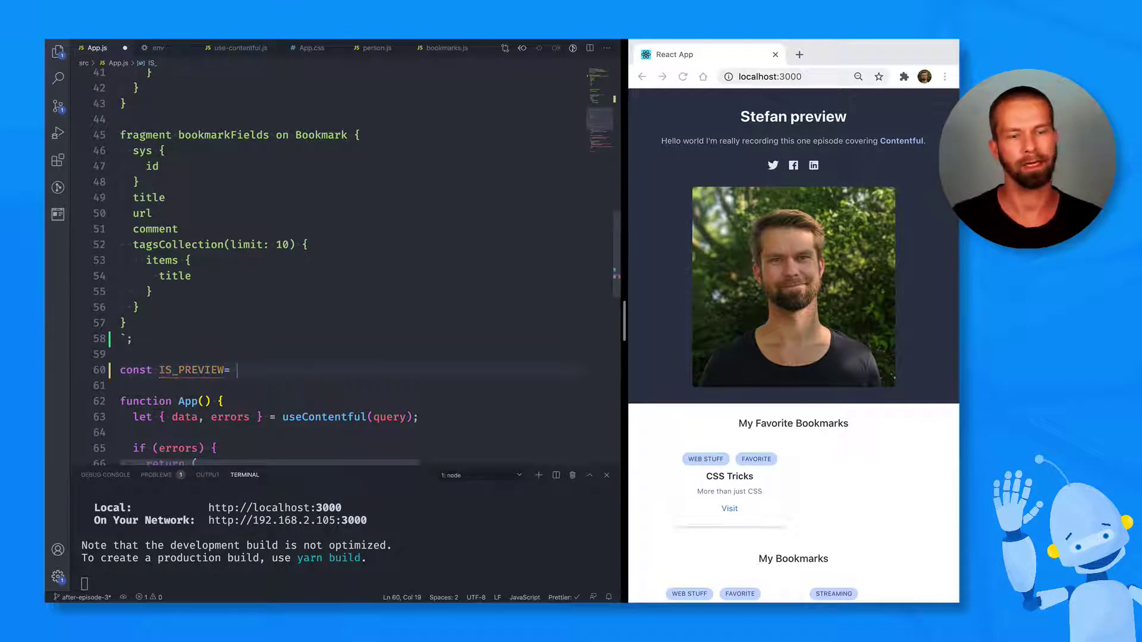
pyautogui.write('true;')
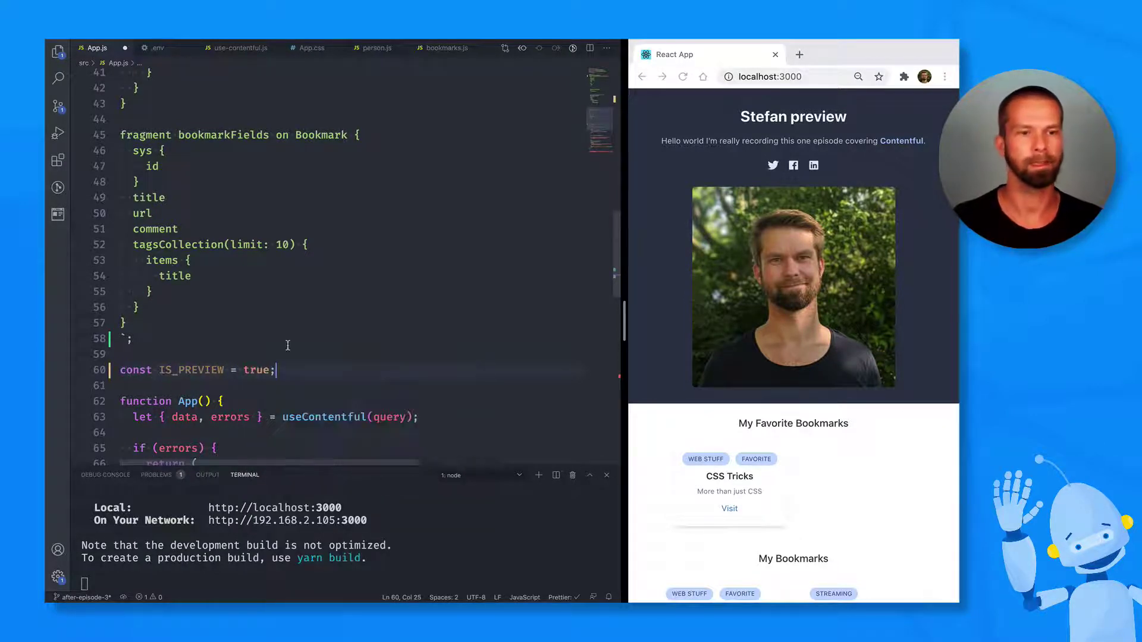
pyautogui.scroll(-3, 321, 413)
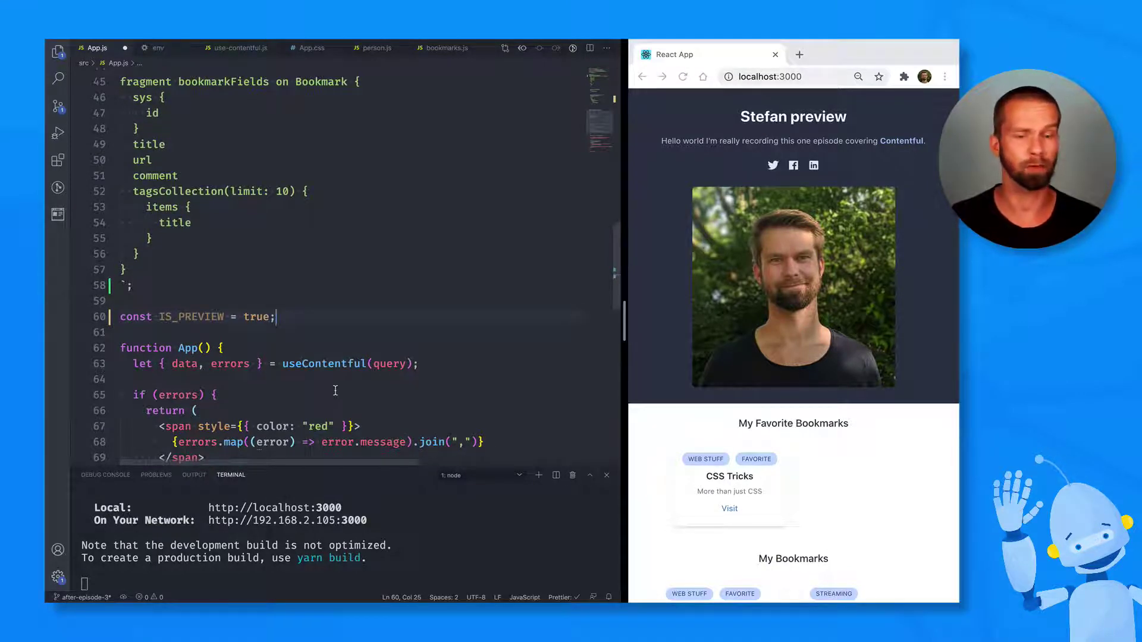
# Pass IS_PREVIEW as the second argument to useContentful(query)
pyautogui.doubleClick(203, 317)
pyautogui.hotkey('ctrl', 'c')
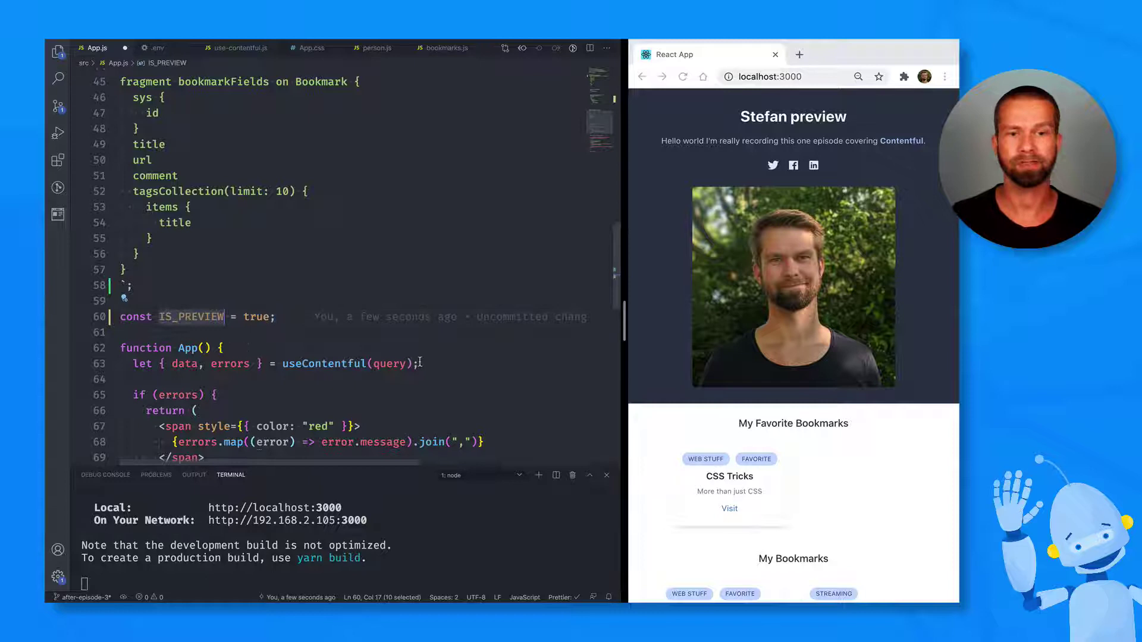
pyautogui.click(408, 363)
pyautogui.write(',')
pyautogui.hotkey('ctrl', 'v')
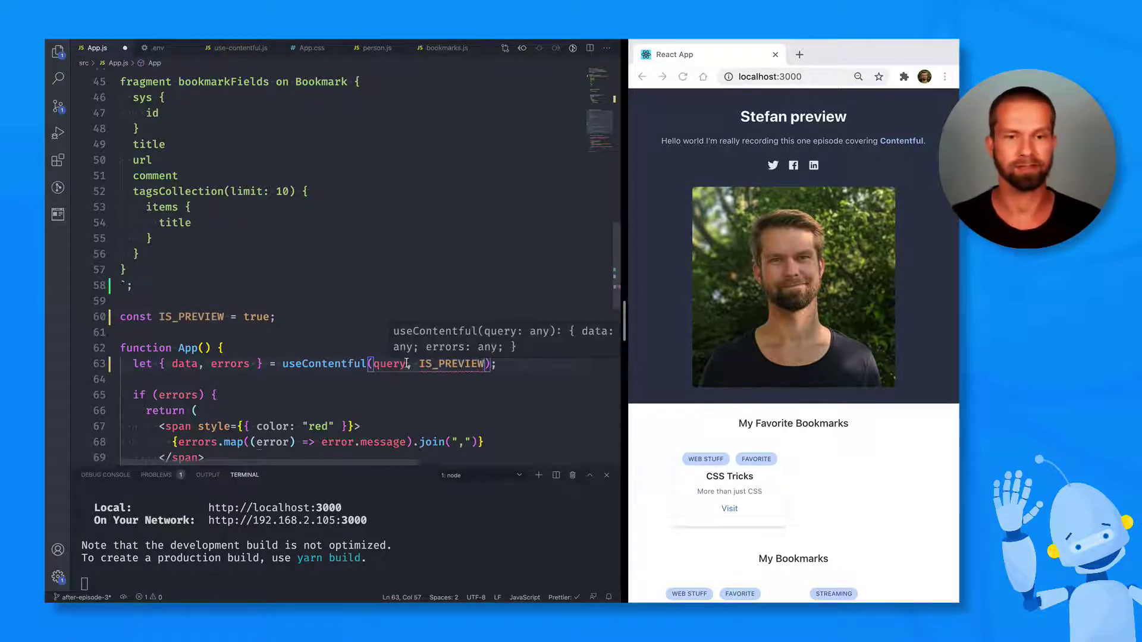
# In use-contentful.js, add an isPreview parameter and use isPreview ? CPA : CDA token in Authorization
pyautogui.keyDown('ctrl'); pyautogui.click(333, 364); pyautogui.keyUp('ctrl')
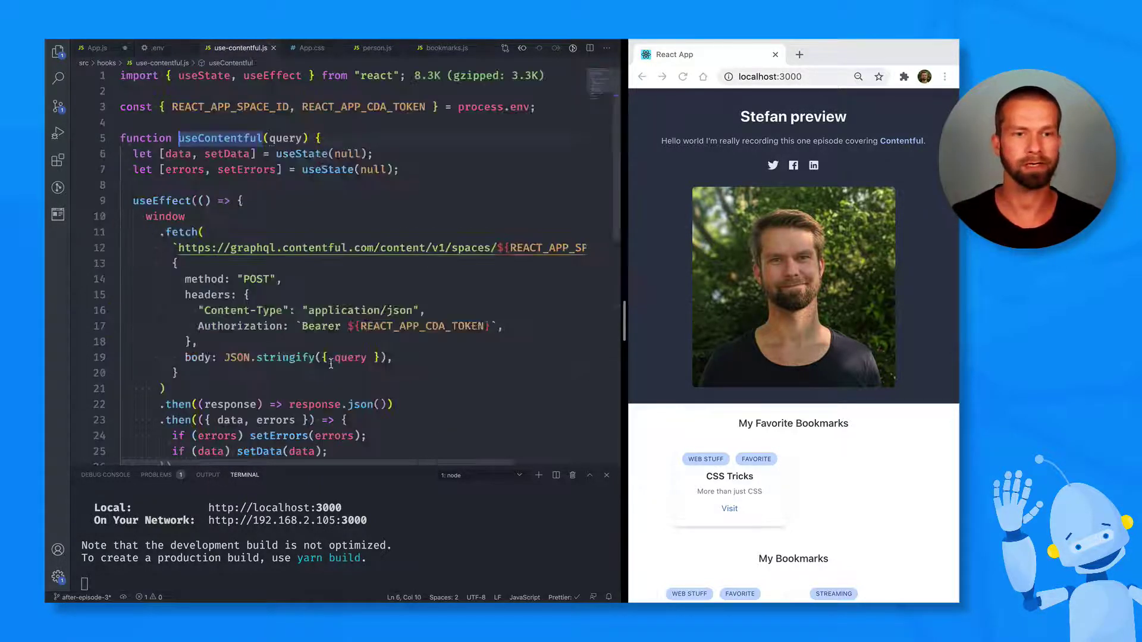
pyautogui.click(306, 154)
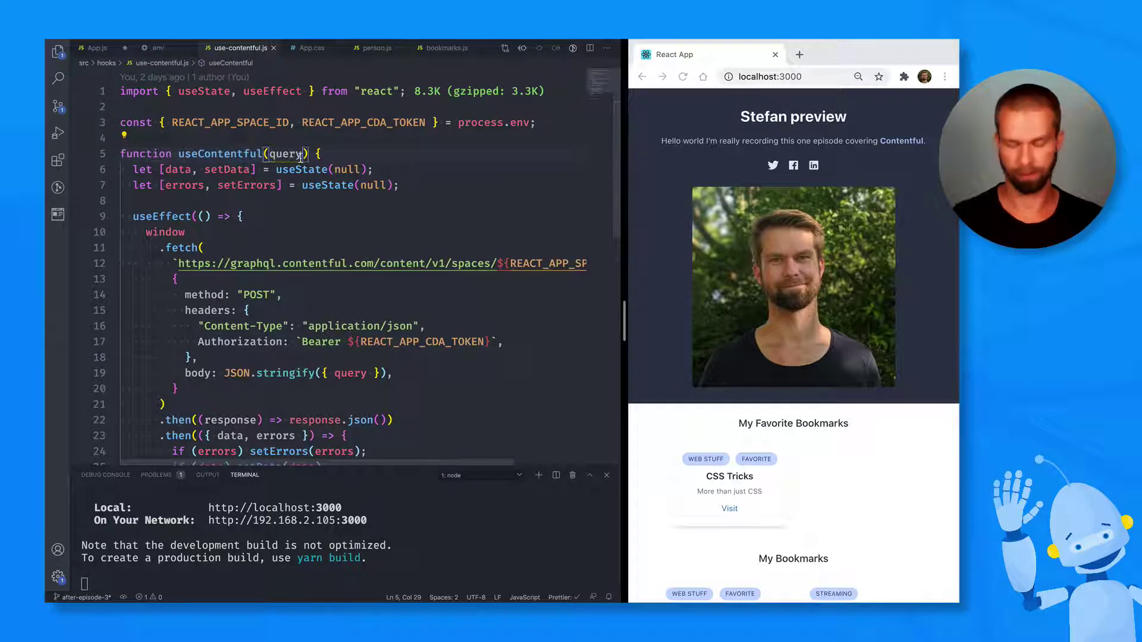
pyautogui.write(', isPreview')
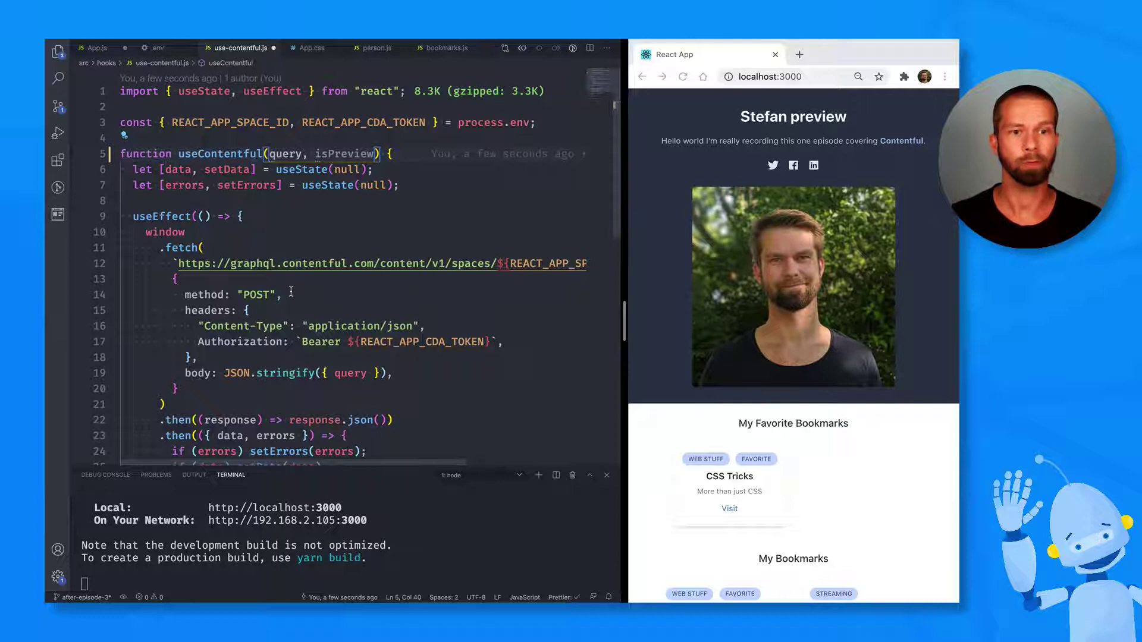
pyautogui.click(198, 341)
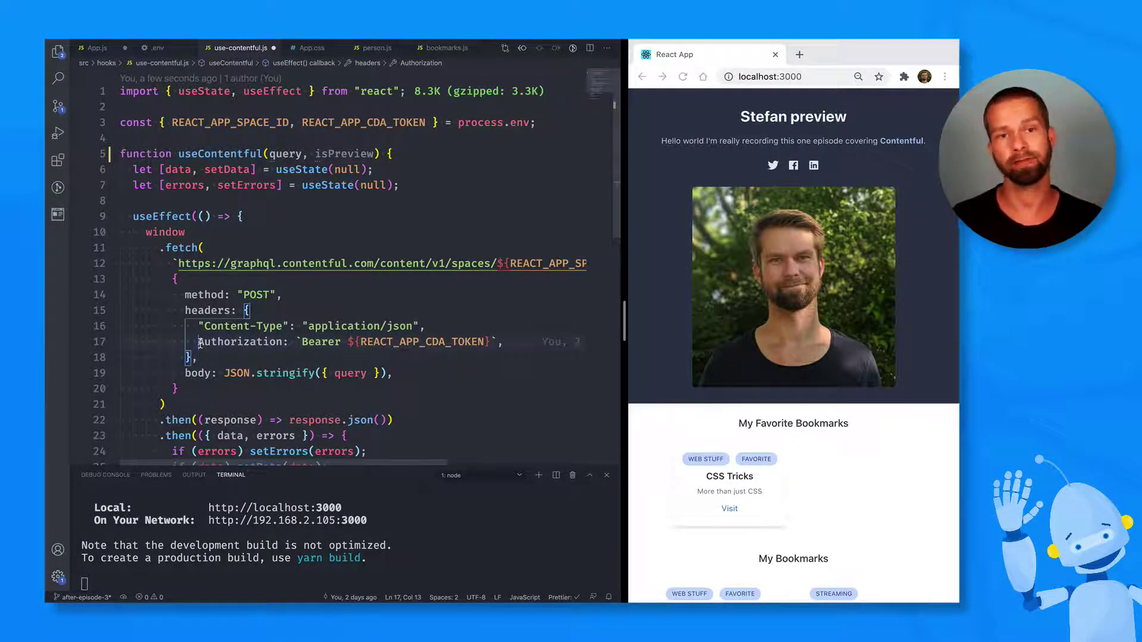
pyautogui.click(358, 341)
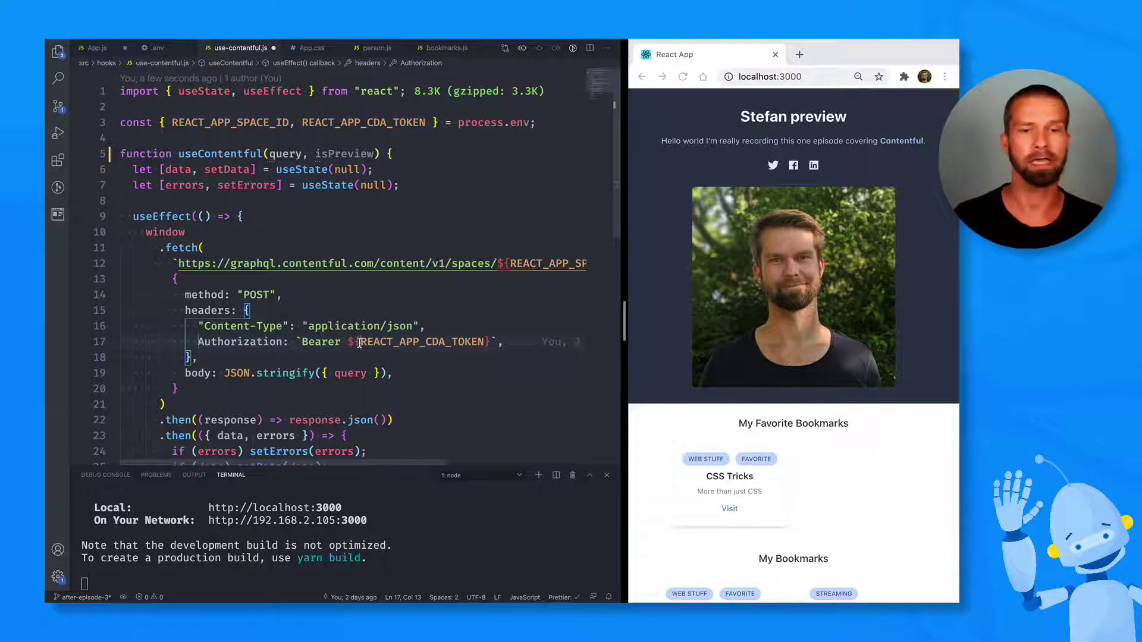
pyautogui.write('isPre')
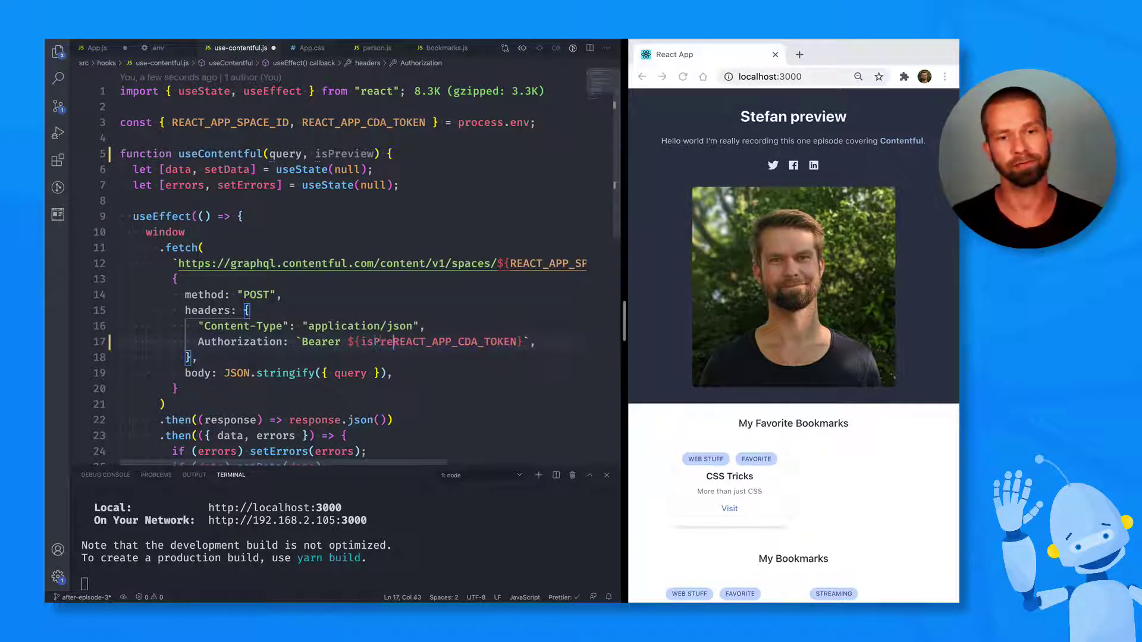
pyautogui.write('view ?')
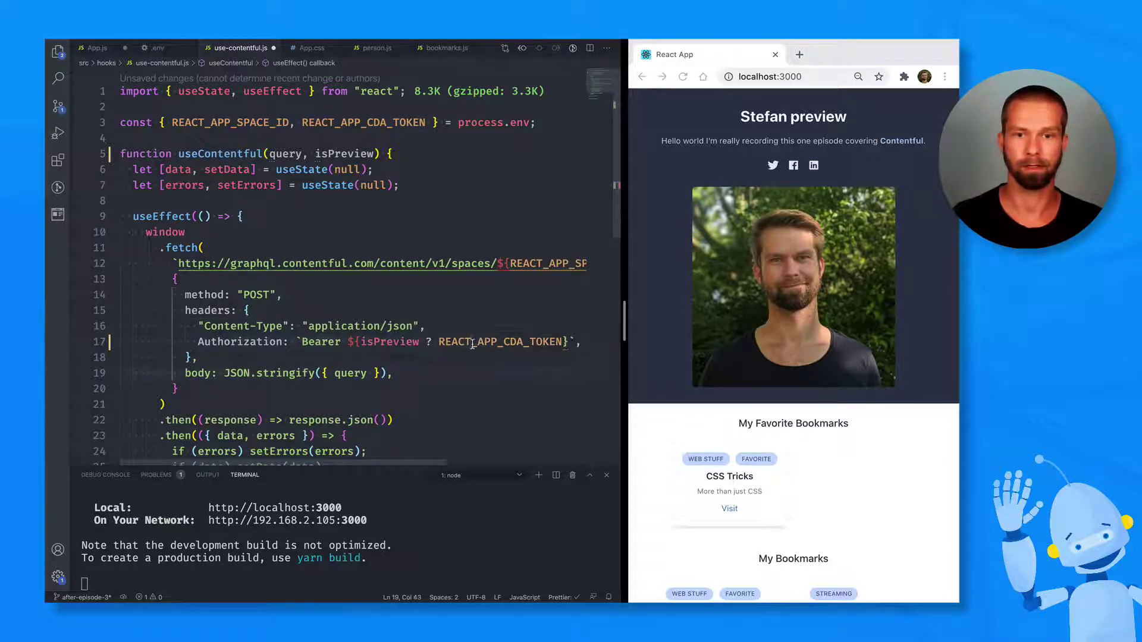
pyautogui.doubleClick(436, 341)
pyautogui.press('Right')
pyautogui.write(': R')
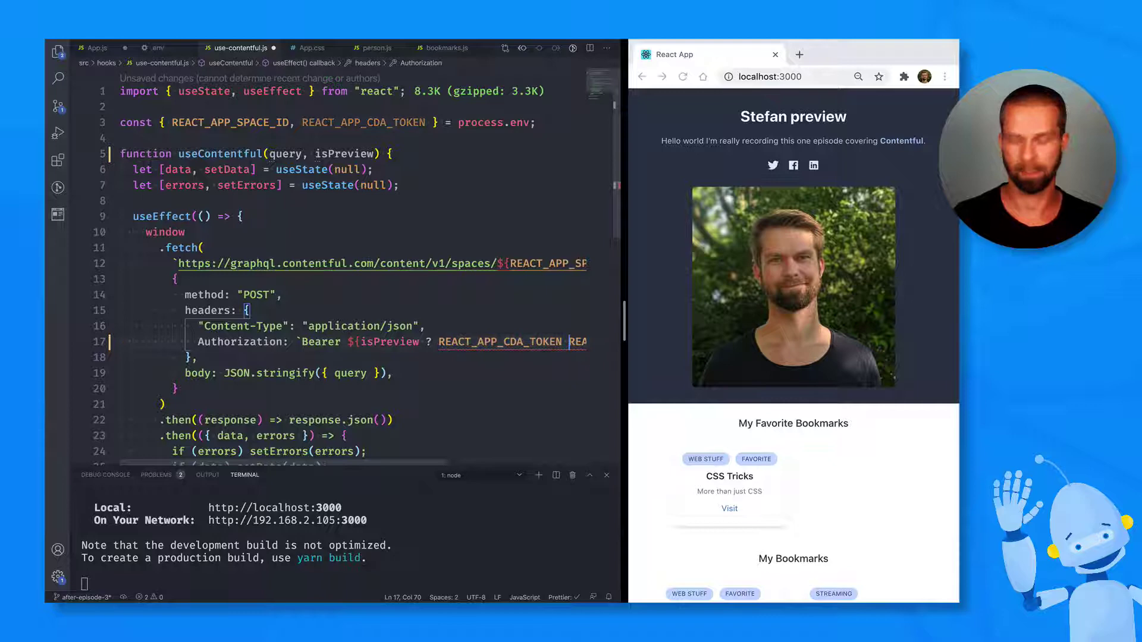
pyautogui.write('EACT_APP_')
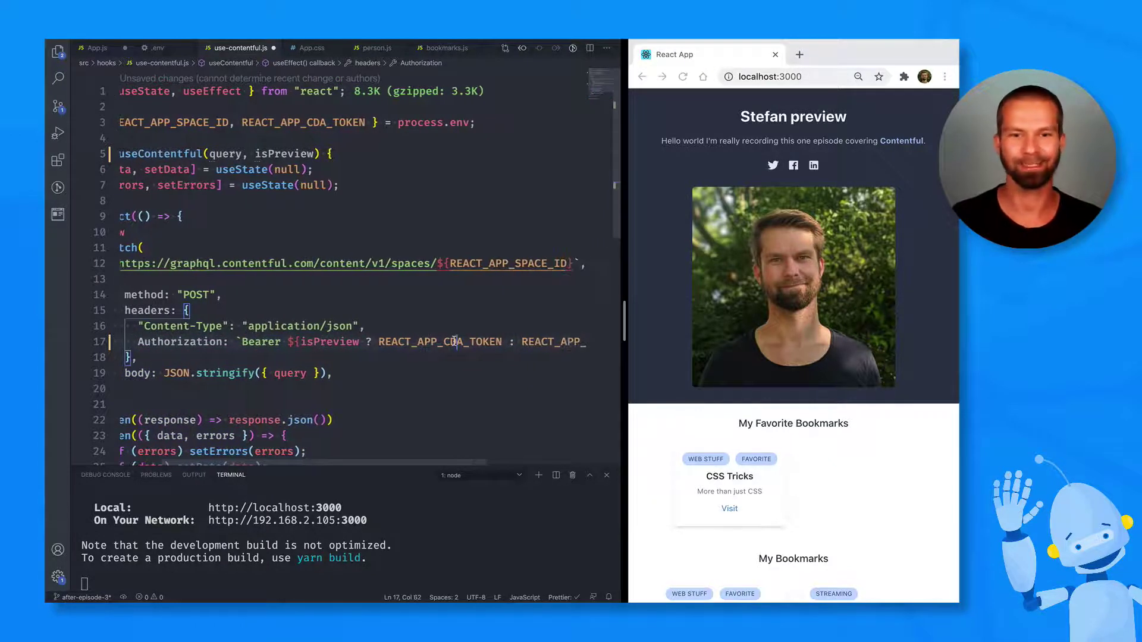
pyautogui.write('CDA_TOKEN}`,')
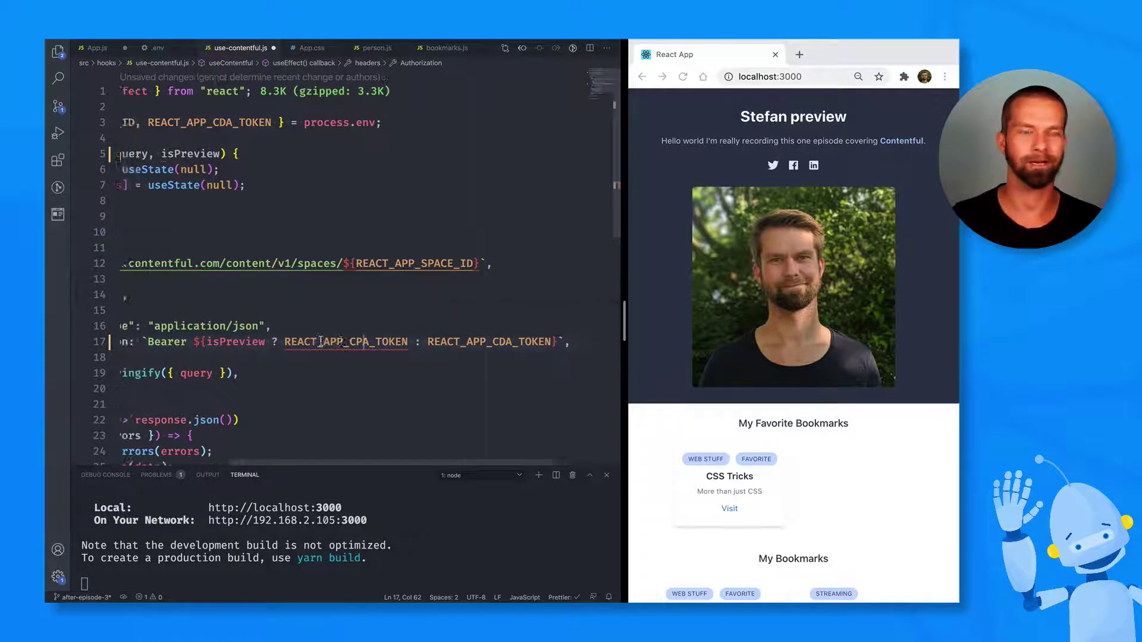
pyautogui.hscroll(-5, 321, 342)
# Add REACT_APP_CPA_TOKEN to the process.env destructuring and save the hook
pyautogui.click(420, 124)
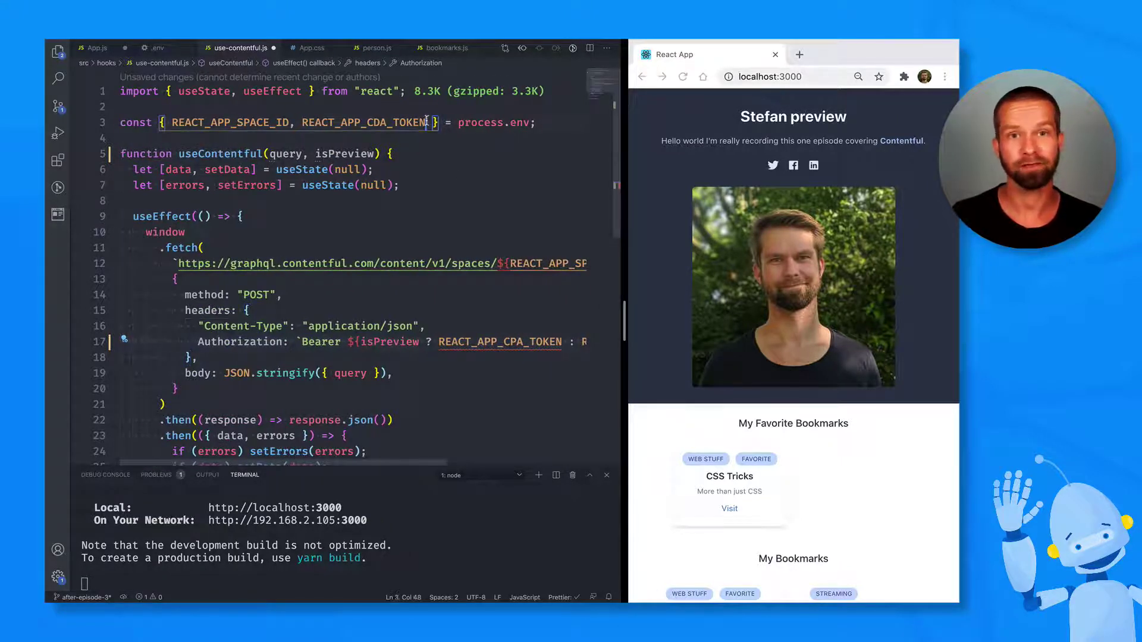
pyautogui.doubleClick(397, 123)
pyautogui.press('Right')
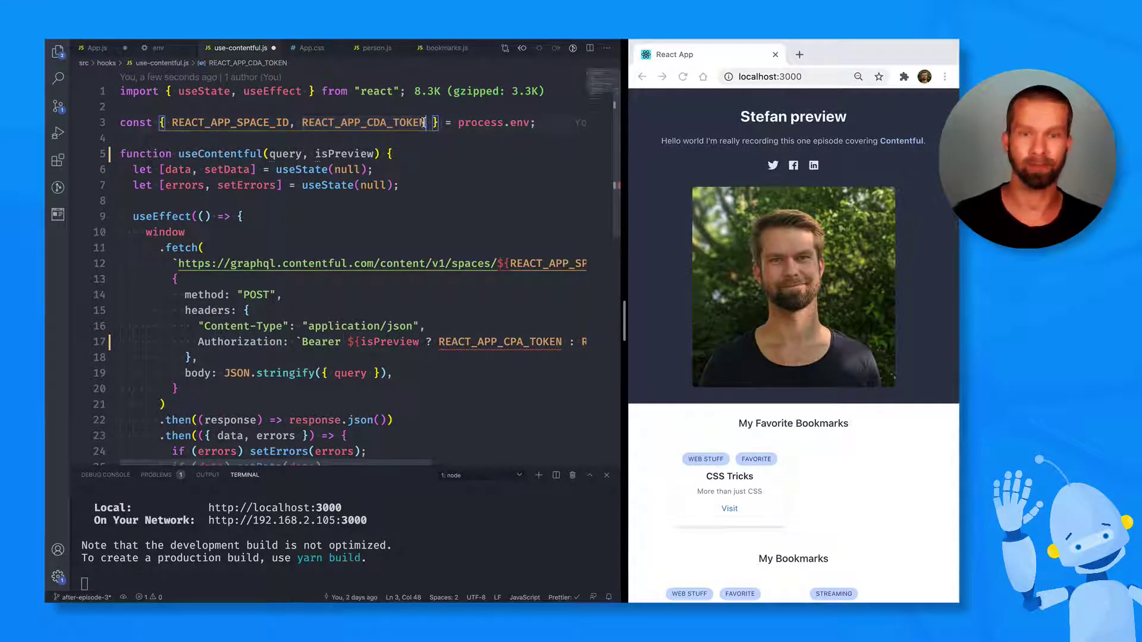
pyautogui.write(', REACT_APP_CDA_TOKEN')
pyautogui.press('Left')
pyautogui.press('Left')
pyautogui.press('Left')
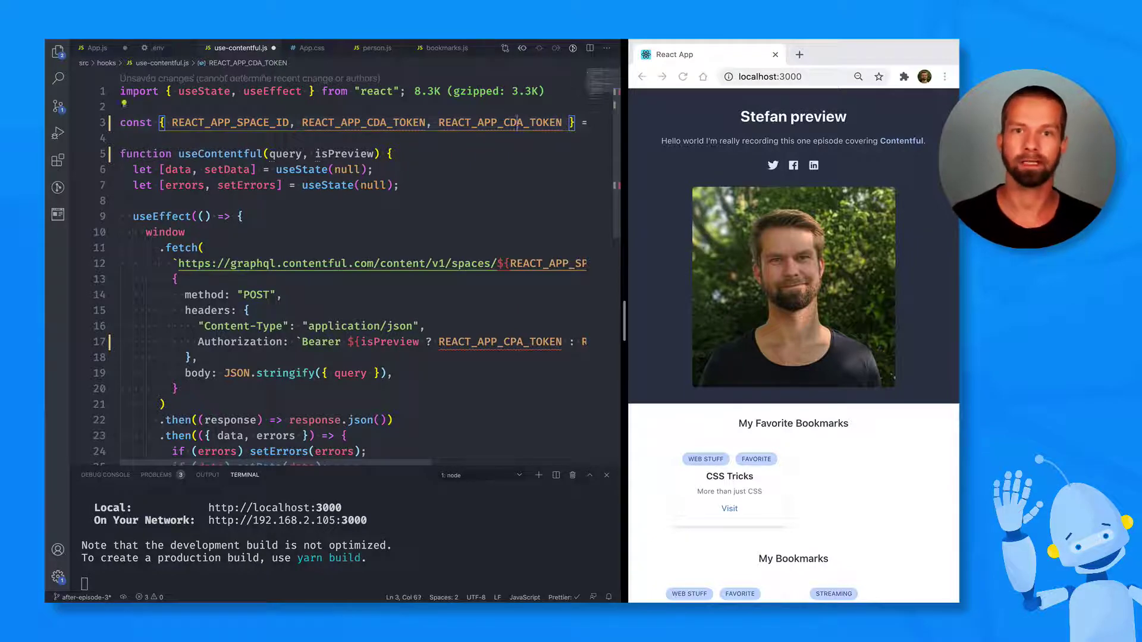
pyautogui.press('BackSpace')
pyautogui.write('P')
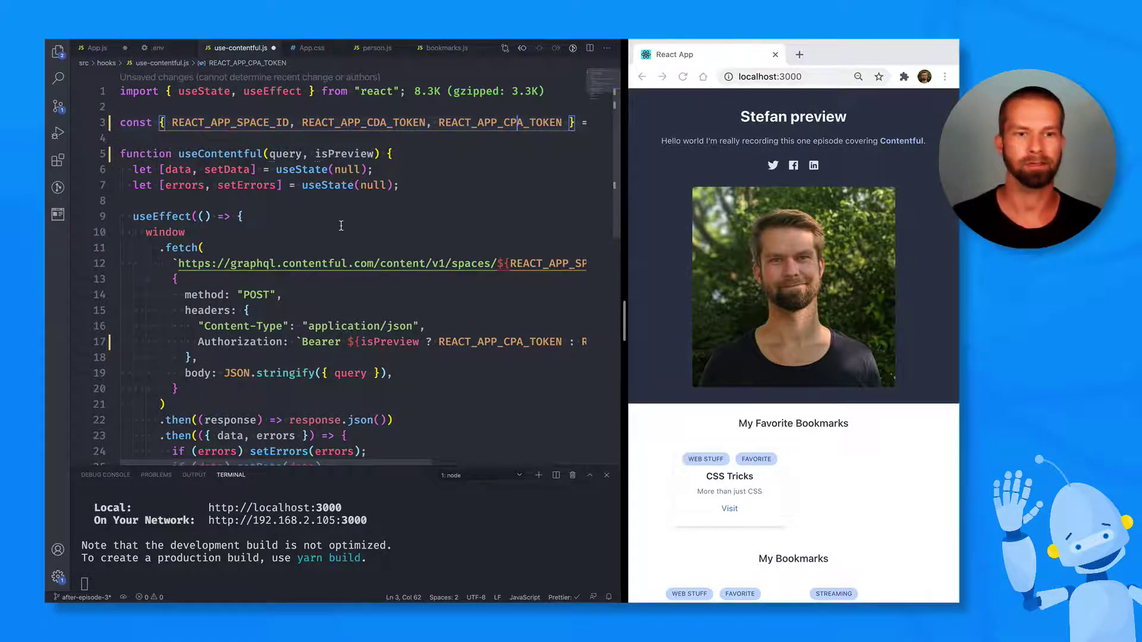
pyautogui.hotkey('ctrl', 's')
pyautogui.scroll(-3, 266, 291)
pyautogui.scroll(-3, 267, 291)
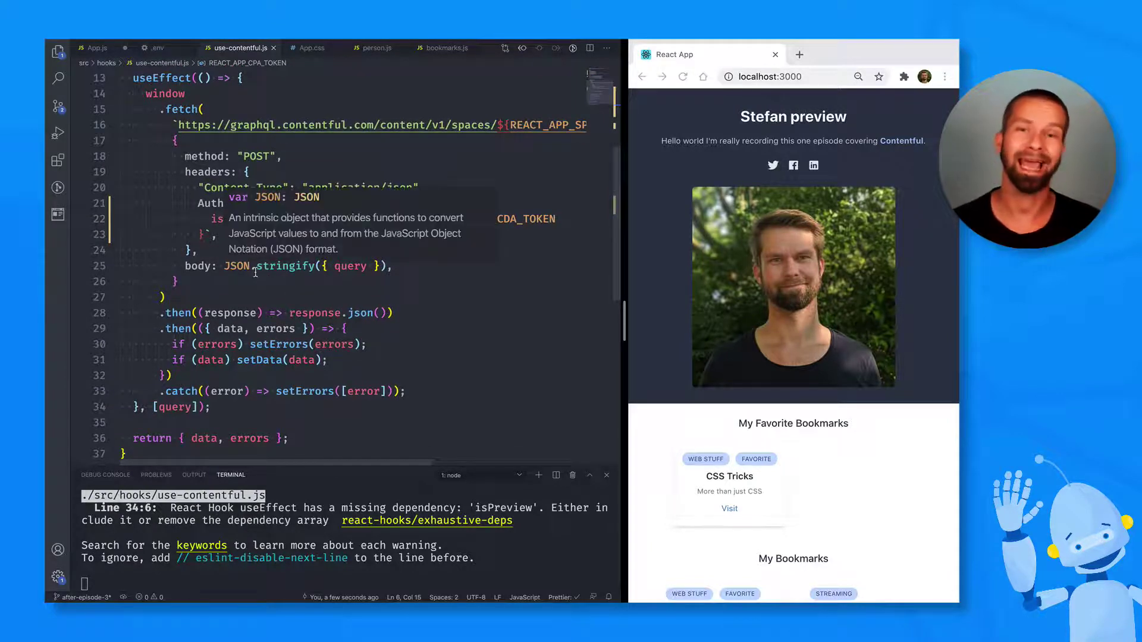
# Make the request body JSON.stringify({ query, variables: { isPreview } }) and save so Prettier reformats it
pyautogui.click(211, 328)
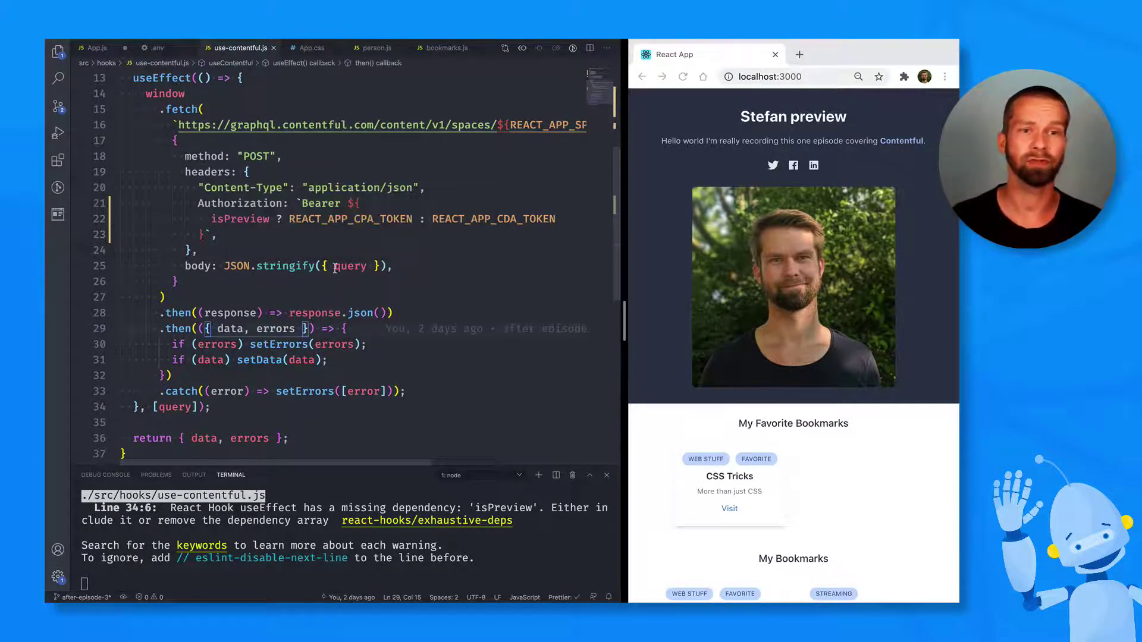
pyautogui.click(367, 266)
pyautogui.write(', variables')
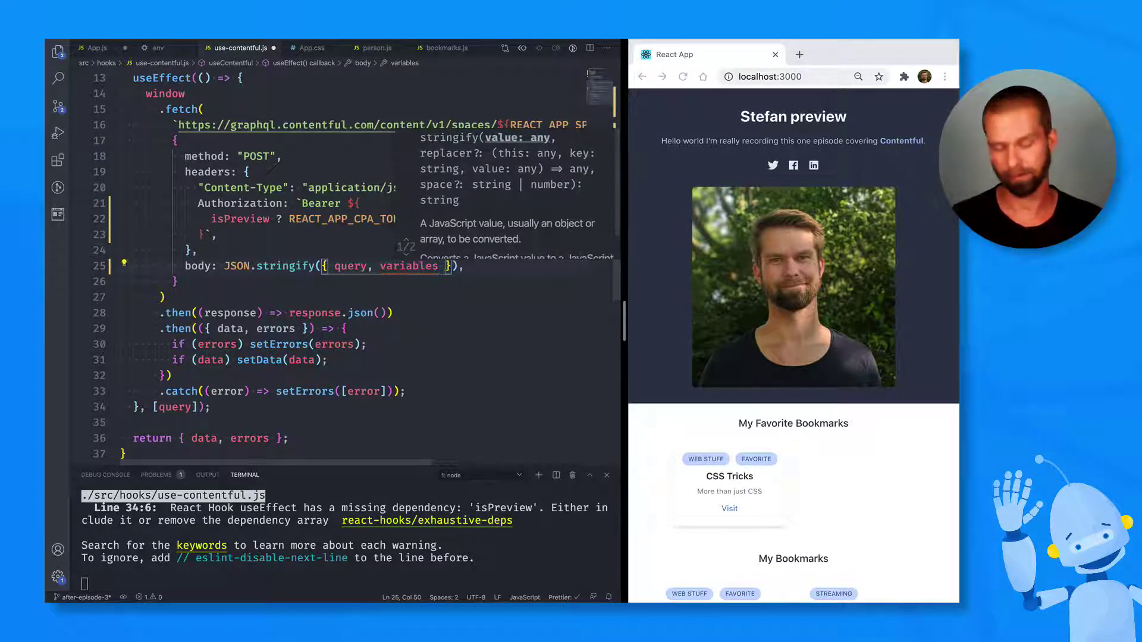
pyautogui.write(': {is')
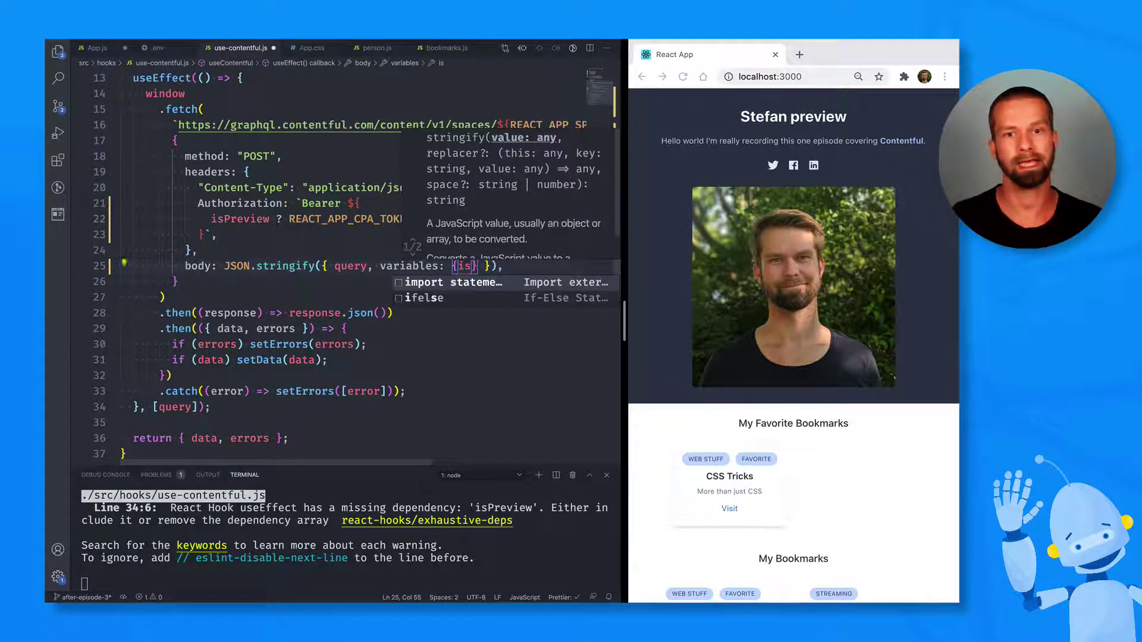
pyautogui.write('Preview')
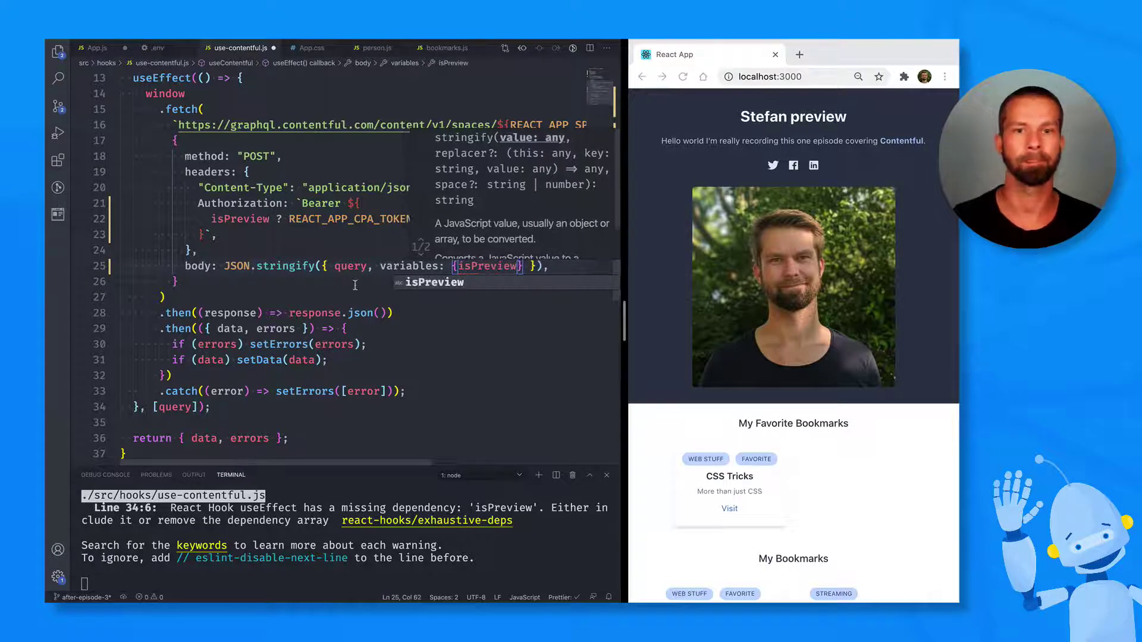
pyautogui.click(355, 284)
pyautogui.scroll(2, 411, 349)
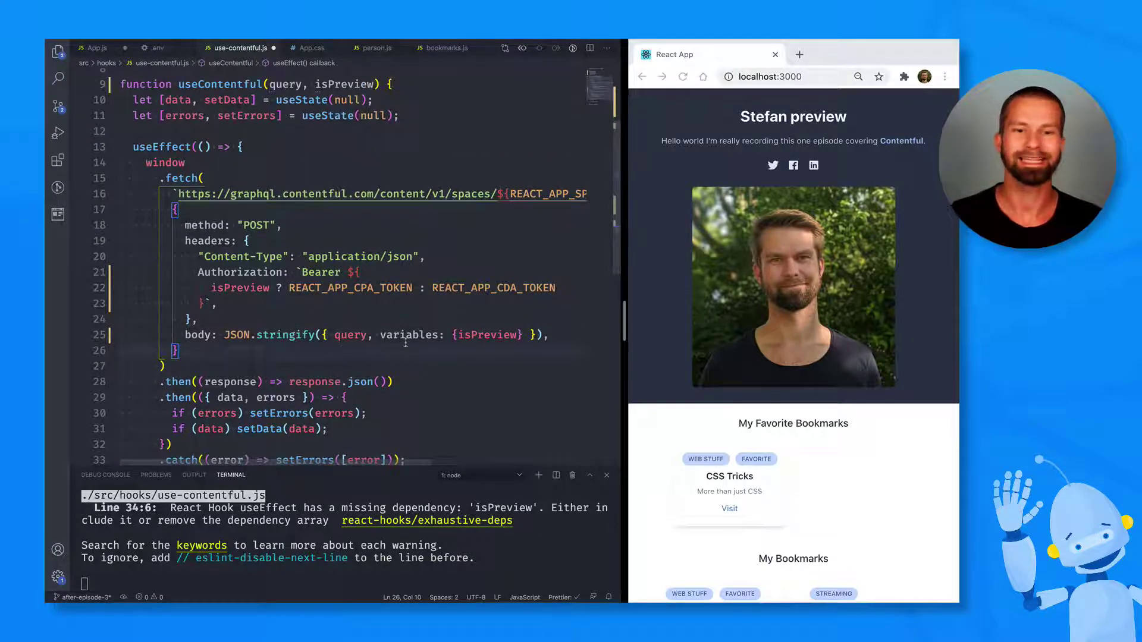
pyautogui.moveTo(380, 337); pyautogui.dragTo(523, 335)
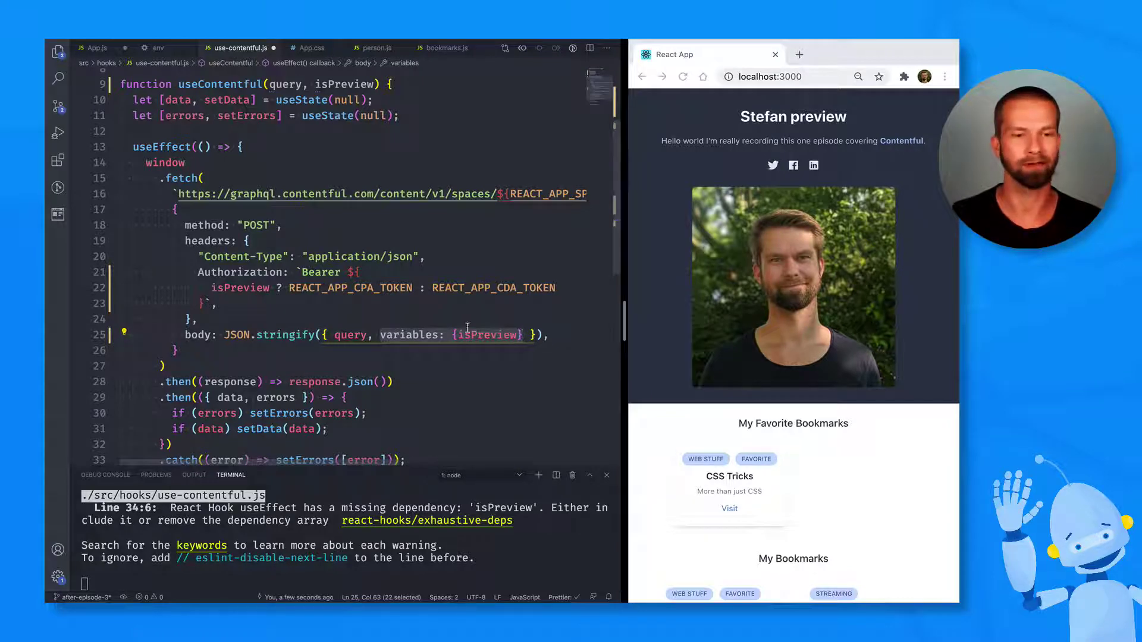
pyautogui.write('y')
pyautogui.hotkey('ctrl', 's')
pyautogui.scroll(-2, 411, 333)
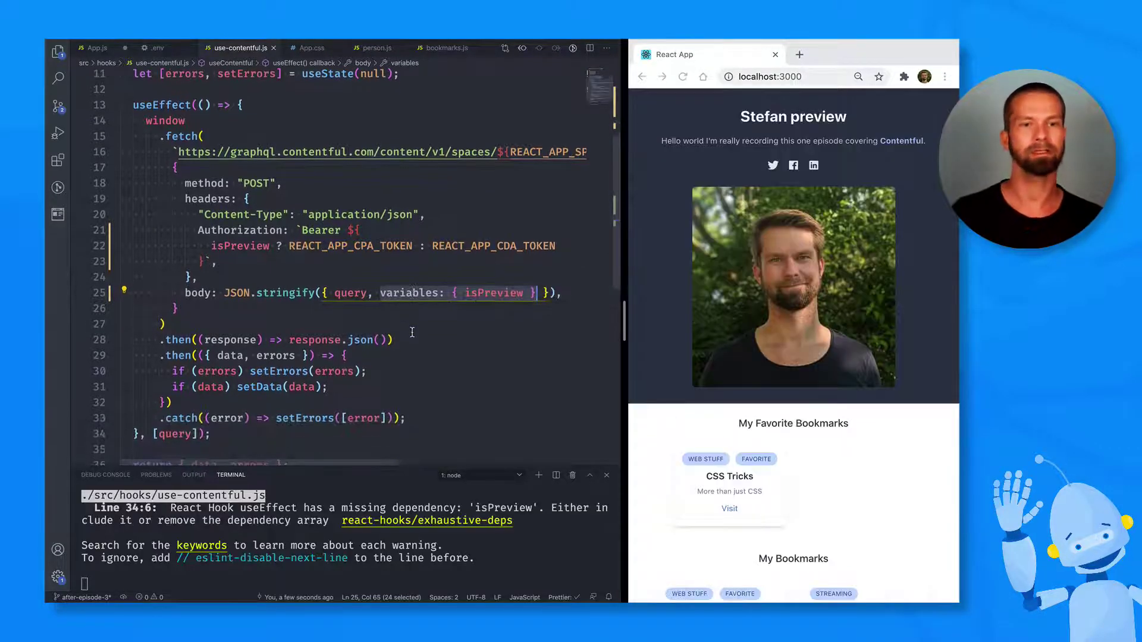
pyautogui.scroll(-3, 411, 333)
pyautogui.scroll(3, 410, 321)
pyautogui.scroll(1, 409, 313)
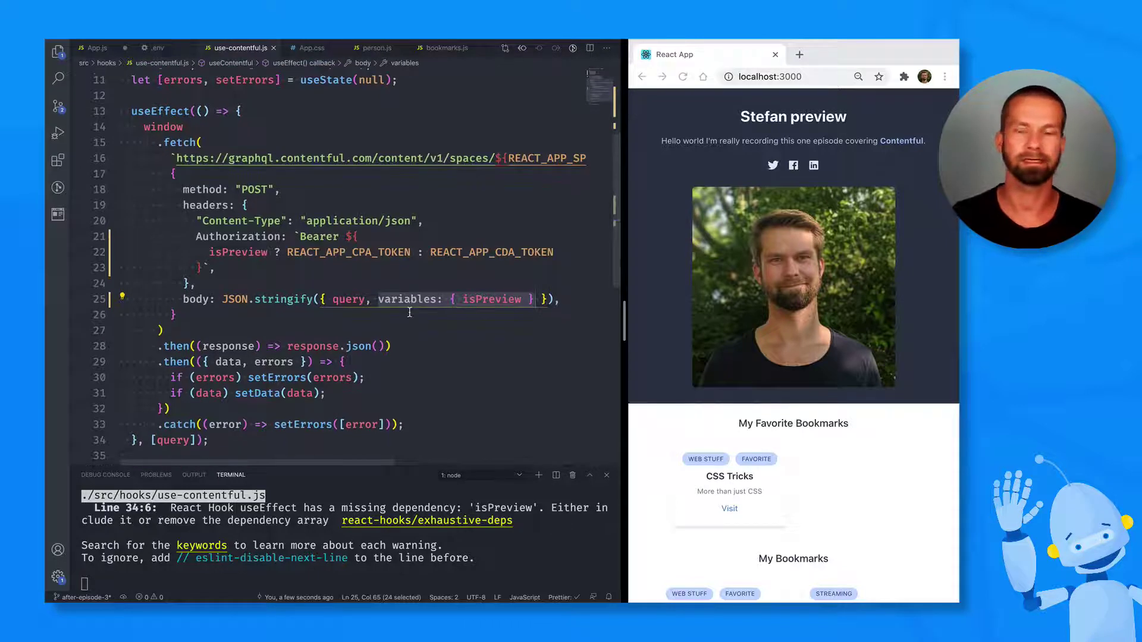
pyautogui.scroll(2, 410, 312)
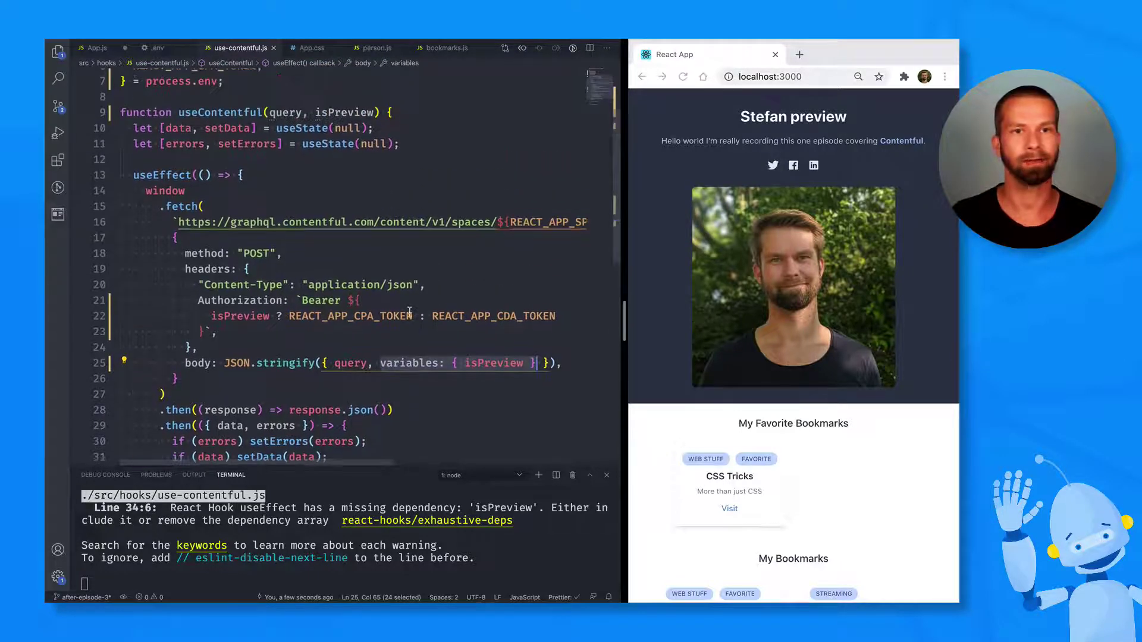
pyautogui.doubleClick(332, 114)
pyautogui.scroll(-2, 247, 332)
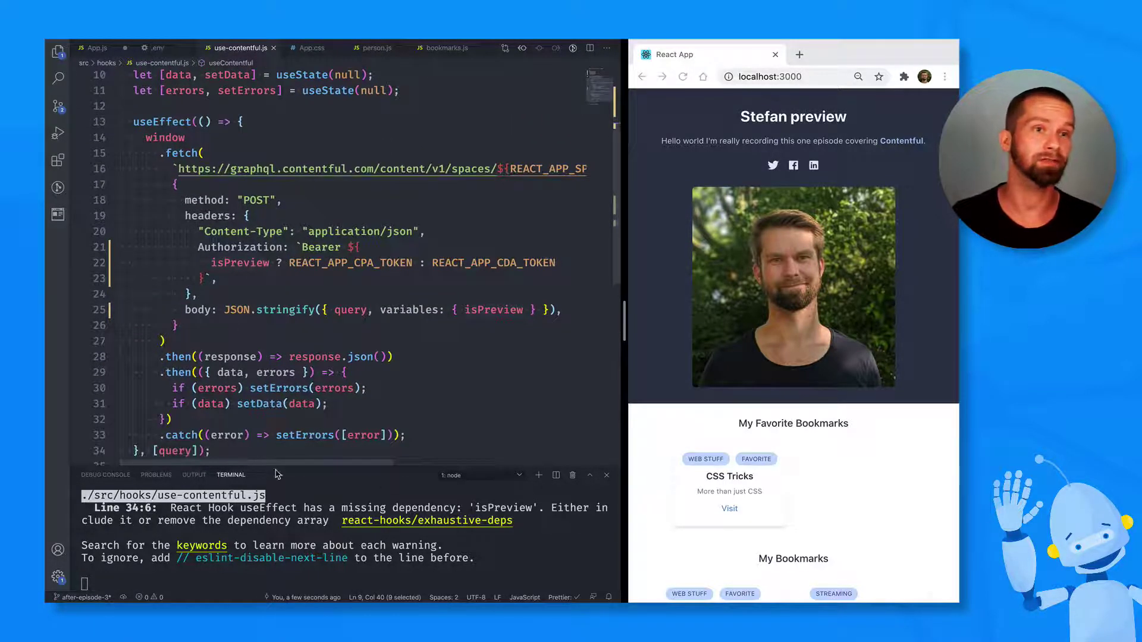
pyautogui.scroll(-2, 192, 395)
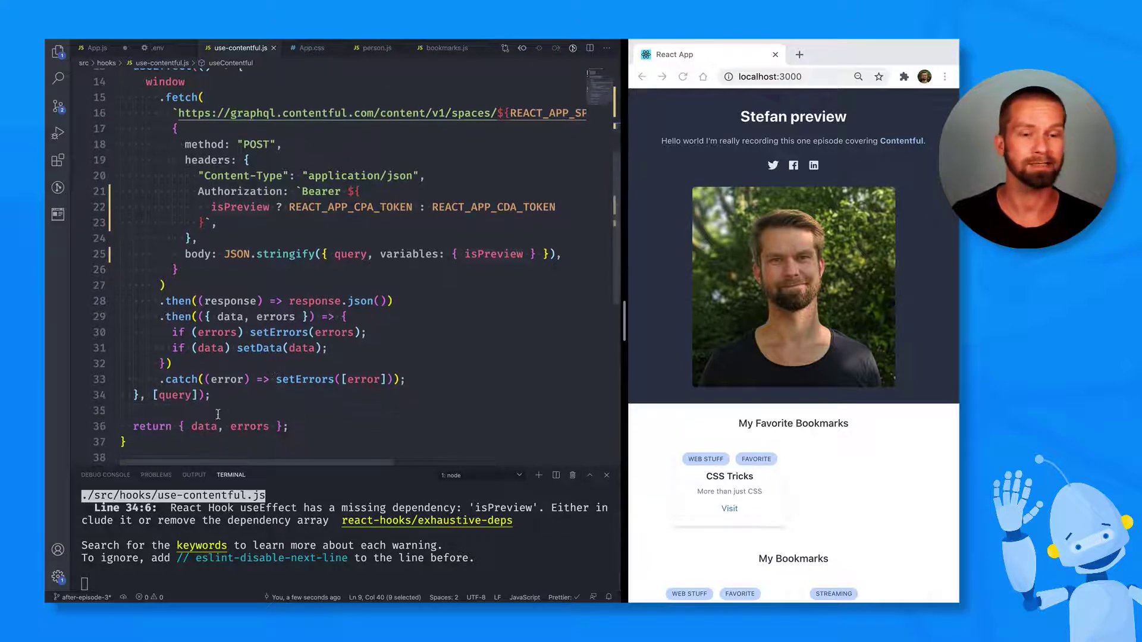
# Extend the useEffect dependency list to [query, isPreview] and save to clear the warning
pyautogui.click(193, 392)
pyautogui.moveTo(153, 404); pyautogui.dragTo(196, 405)
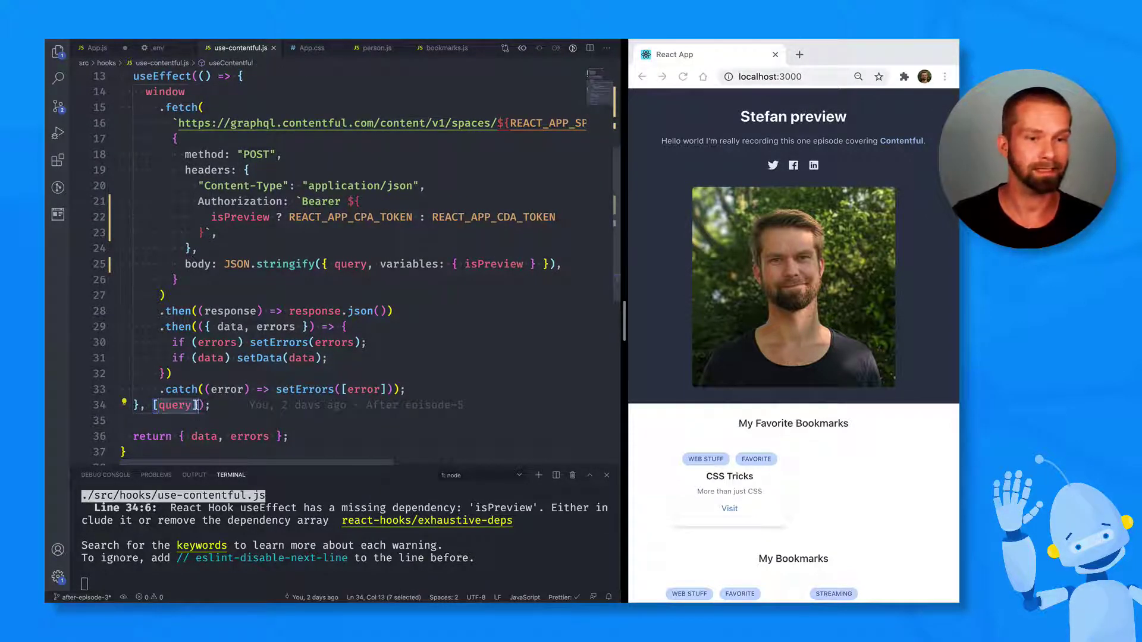
pyautogui.click(193, 405)
pyautogui.write(', isPrevi')
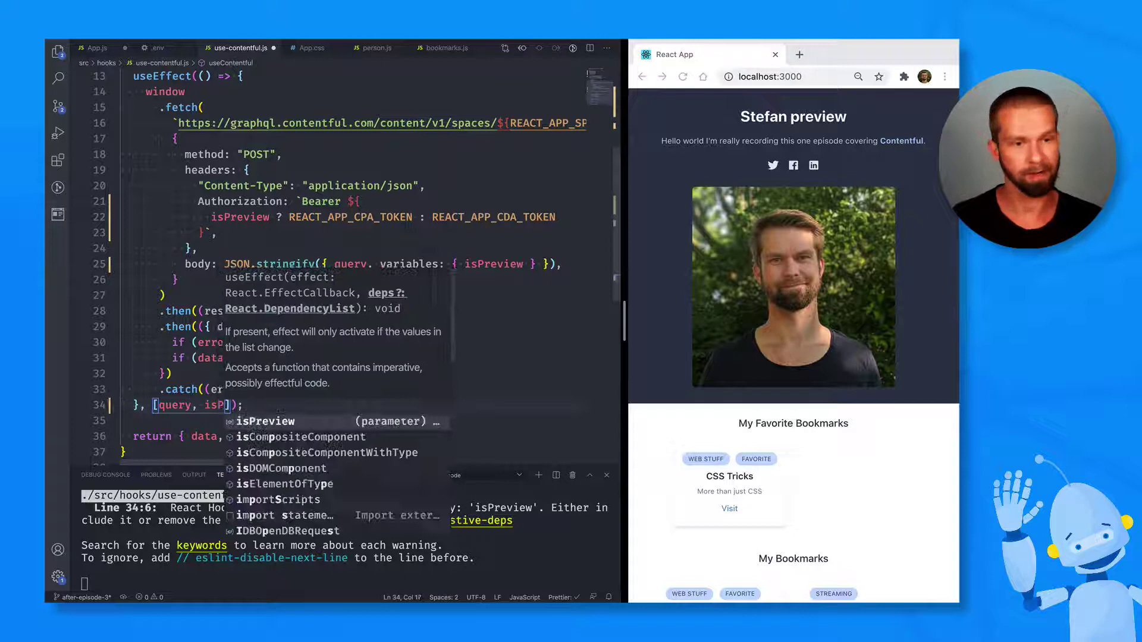
pyautogui.write('ew')
pyautogui.click(215, 247)
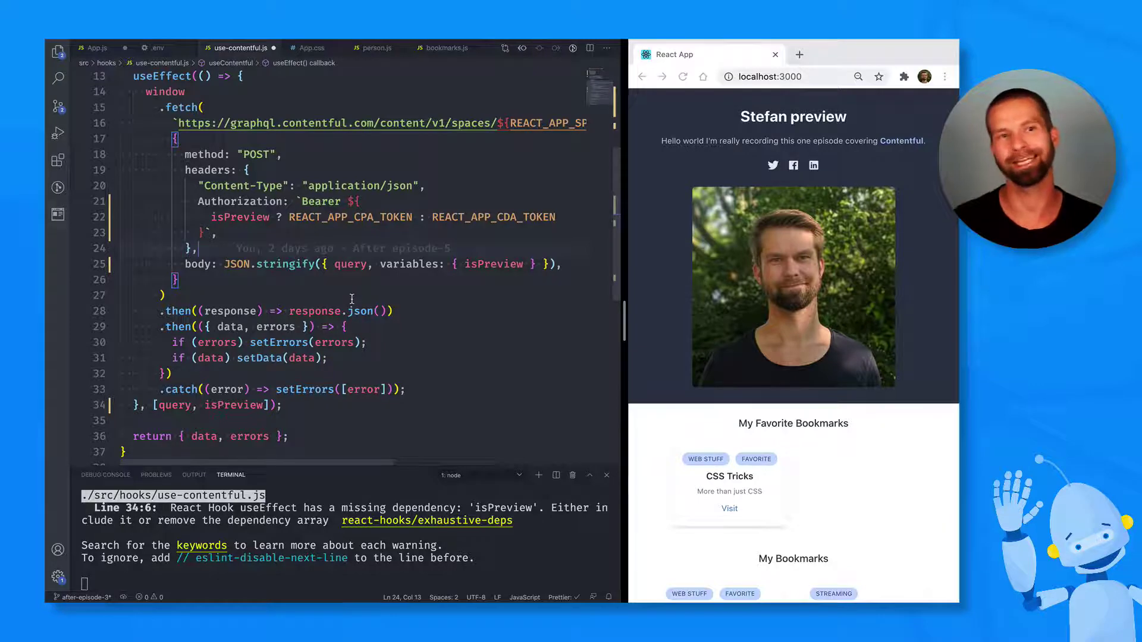
pyautogui.click(351, 299)
pyautogui.hotkey('ctrl', 's')
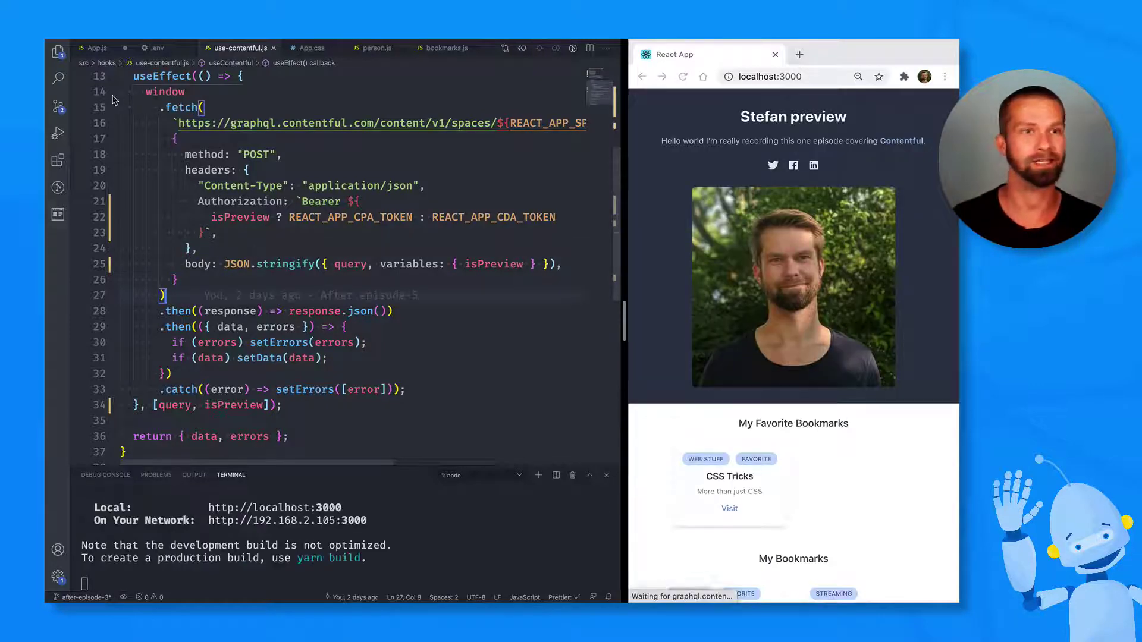
# Save App.js and highlight the preview-only words now shown in the page heading
pyautogui.click(97, 48)
pyautogui.hotkey('ctrl', 's')
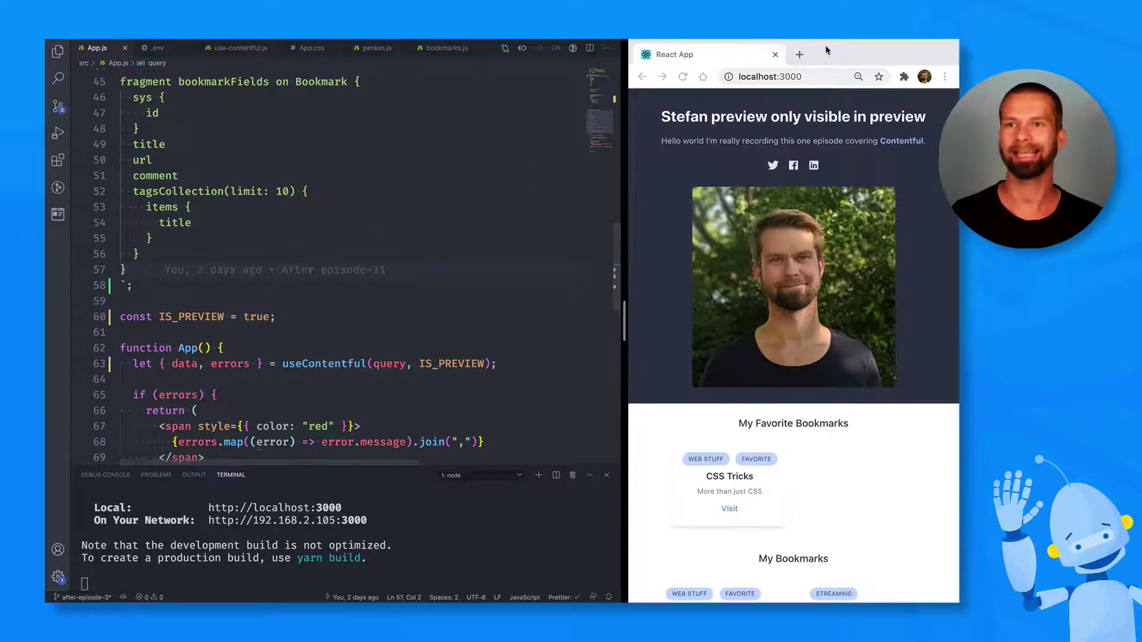
pyautogui.moveTo(769, 118); pyautogui.dragTo(933, 118)
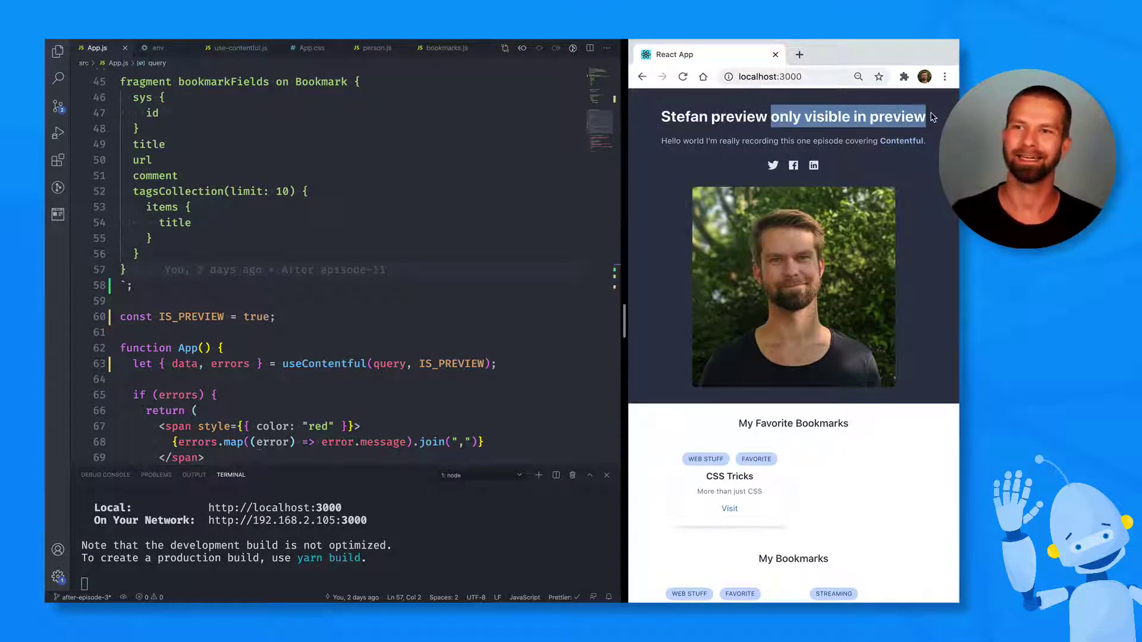
# Flip const IS_PREVIEW to false and back to true, saving each time to watch the heading change
pyautogui.doubleClick(256, 317)
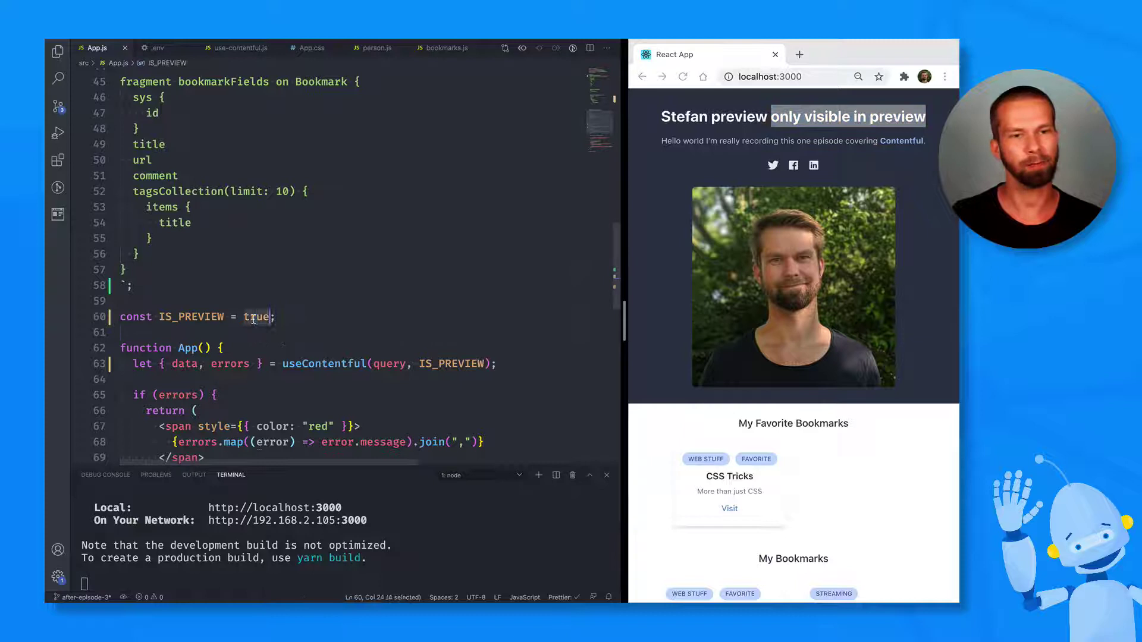
pyautogui.write('false')
pyautogui.hotkey('ctrl', 's')
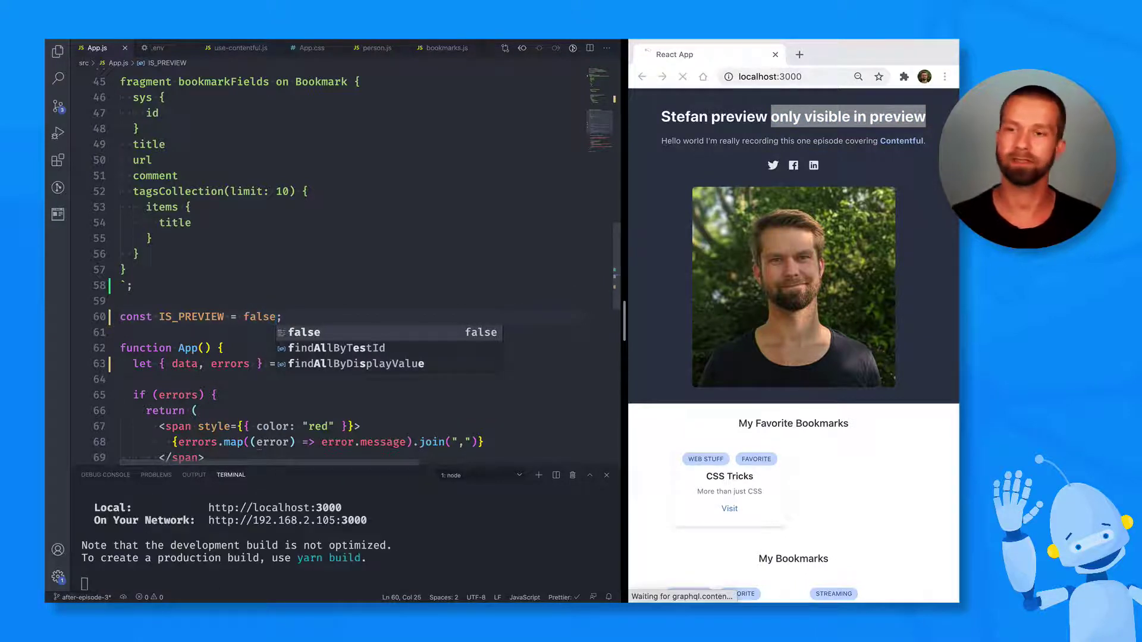
pyautogui.doubleClick(261, 317)
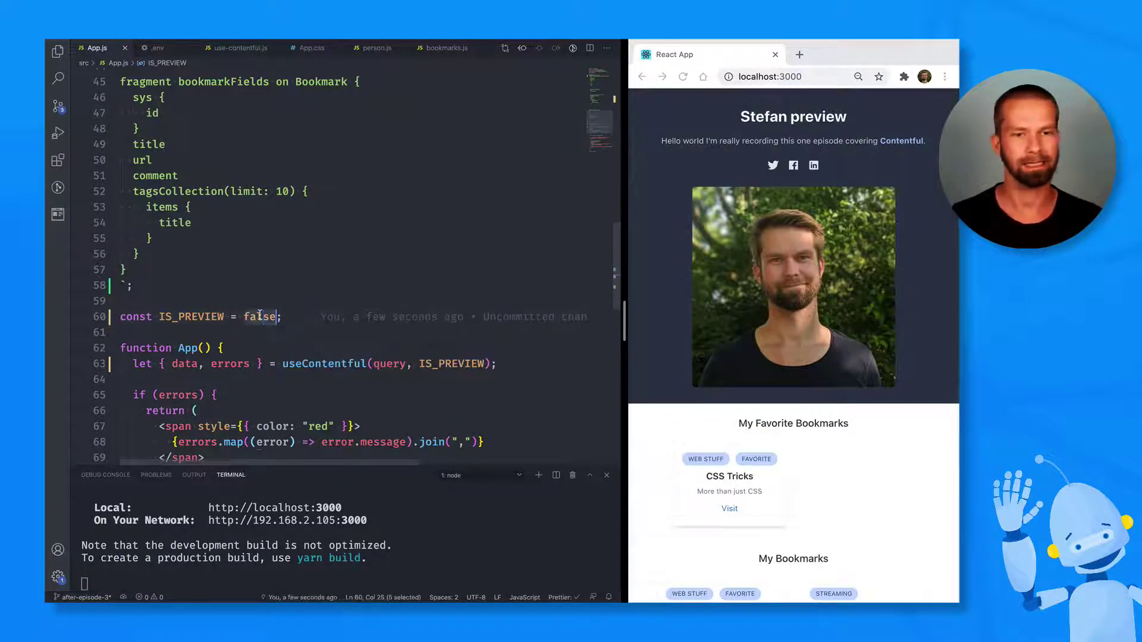
pyautogui.write('true')
pyautogui.hotkey('ctrl', 's')
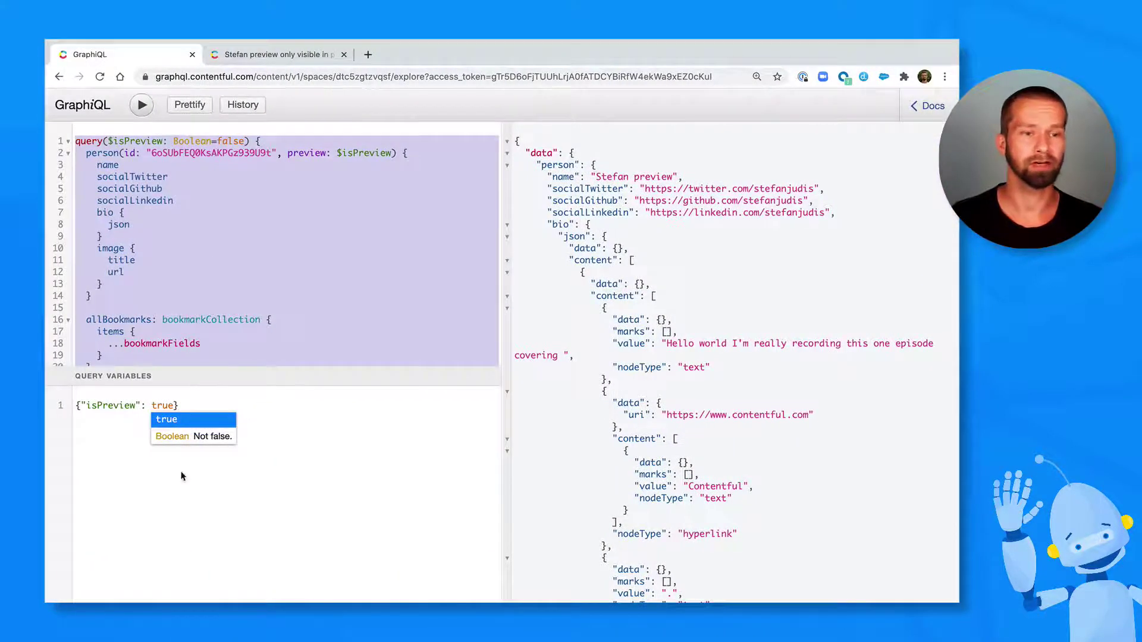
pyautogui.click(172, 479)
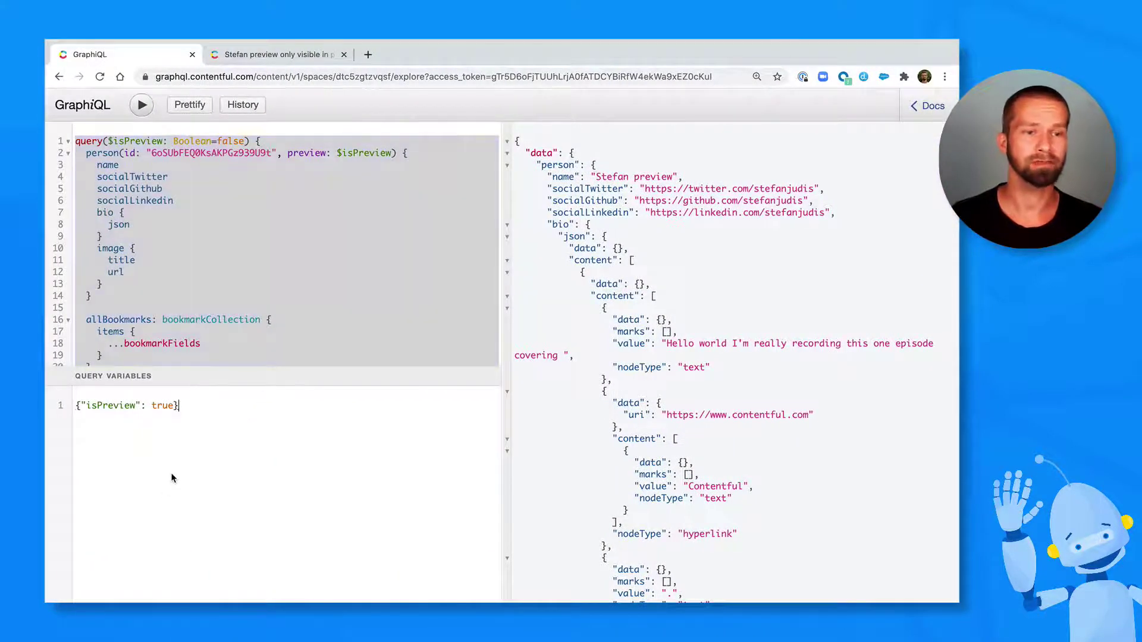